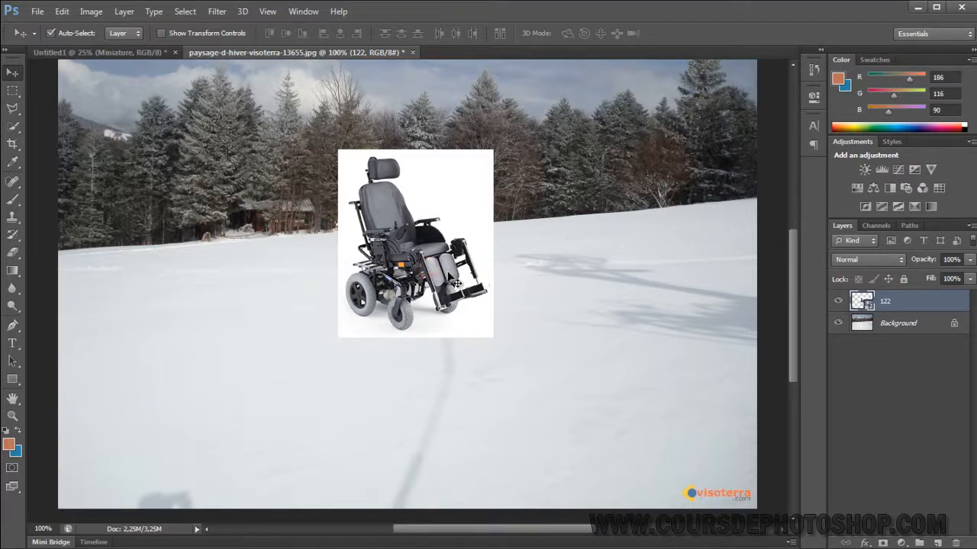
Step: Move the wheelchair image slightly up so that it overlaps the tree line of the winter landscape
left_click_drag(432, 243, 451, 231)
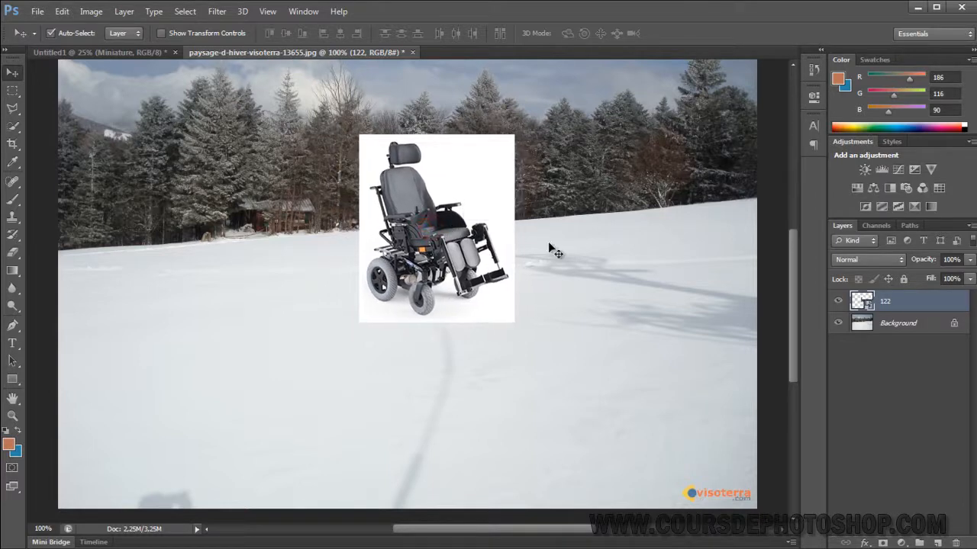
left_click(876, 260)
left_click(952, 426)
left_click(863, 261)
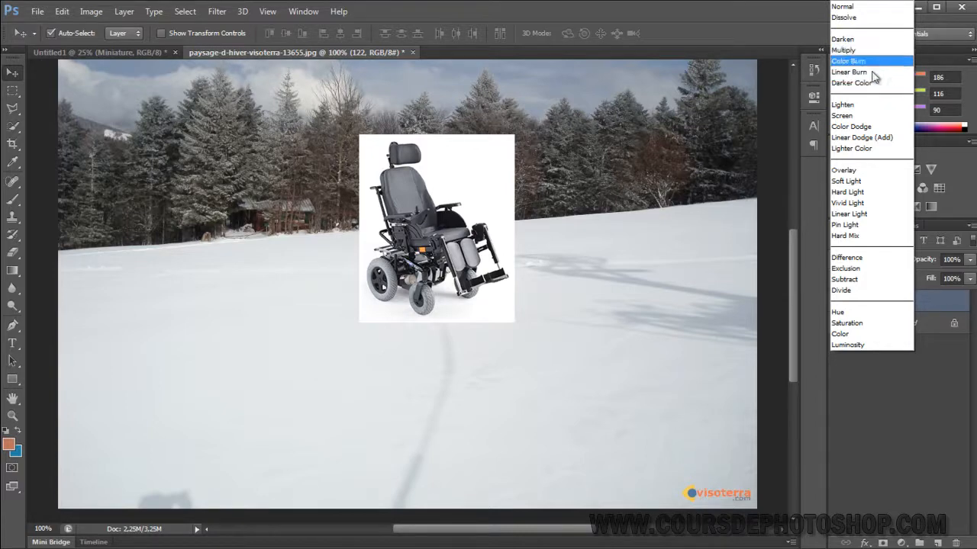
left_click(686, 105)
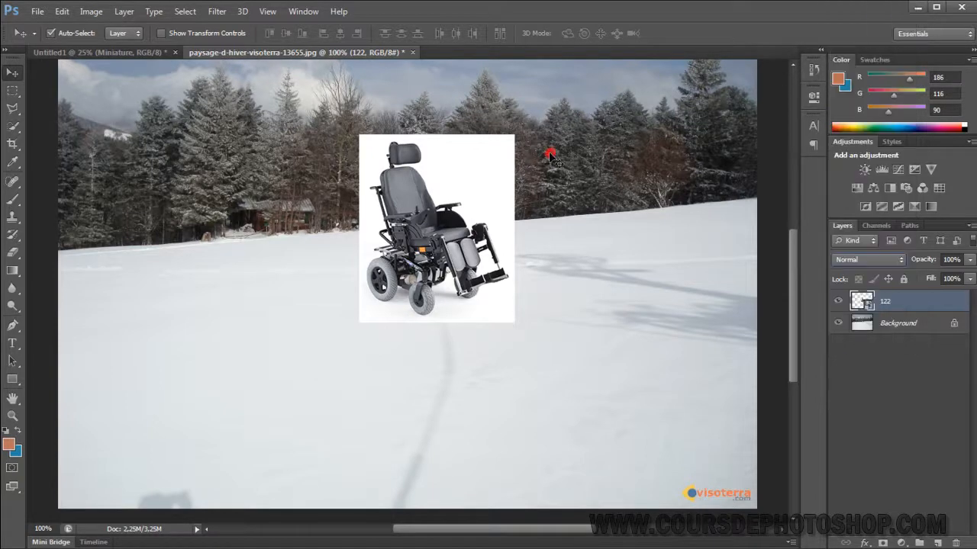
mouse_move(454, 202)
left_mouse_down()
mouse_move(496, 202)
mouse_move(448, 202)
left_mouse_up()
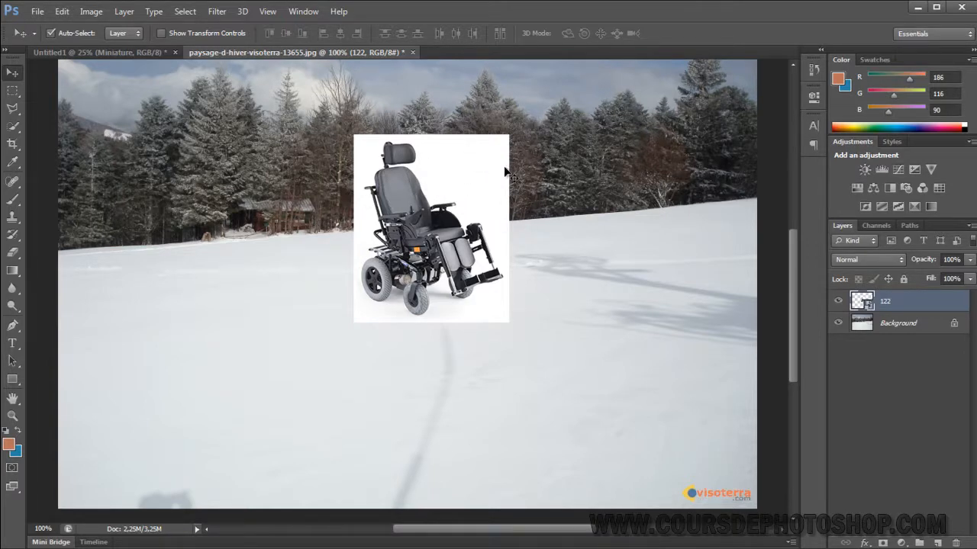
Step: Set the wheelchair layer's blending mode to Multiply and move the wheelchair down onto the open snow
left_click(861, 261)
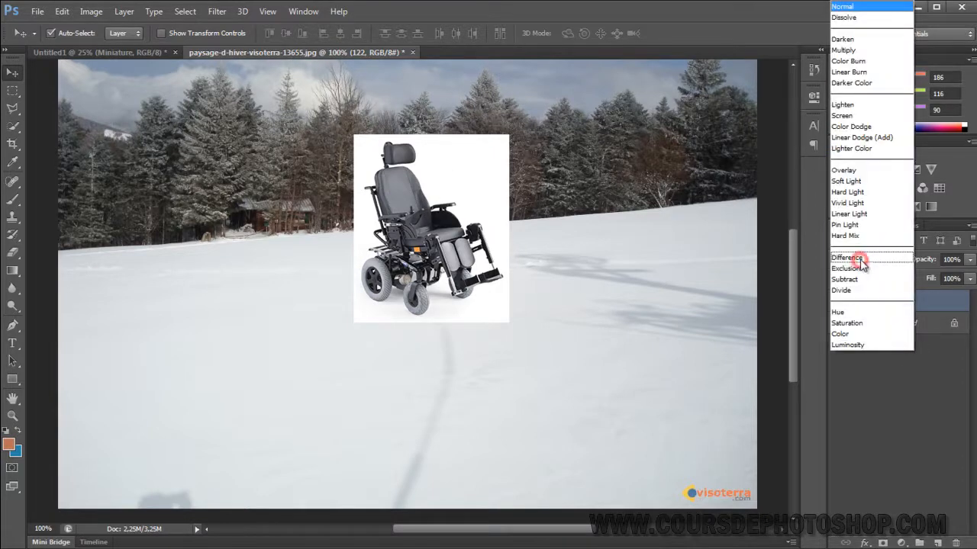
left_click(874, 50)
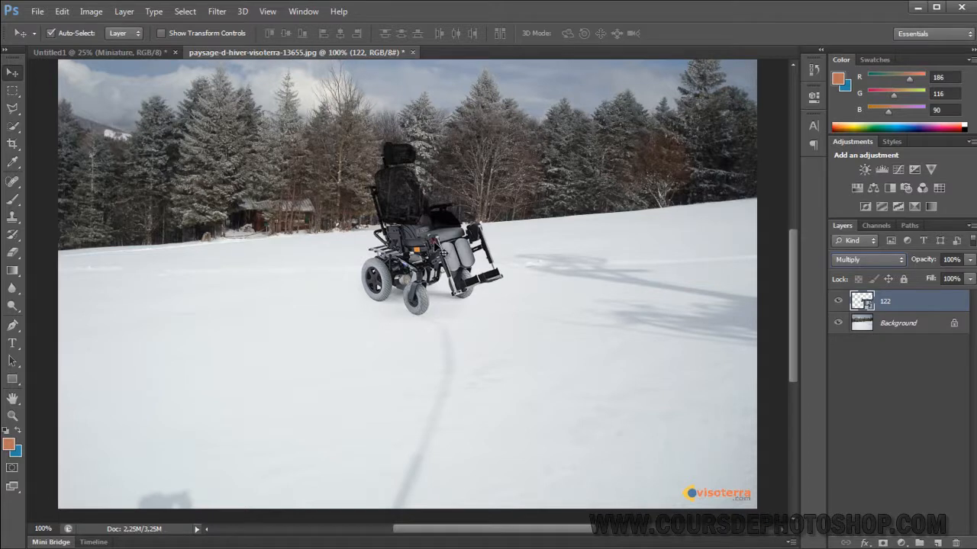
left_click_drag(434, 244, 340, 340)
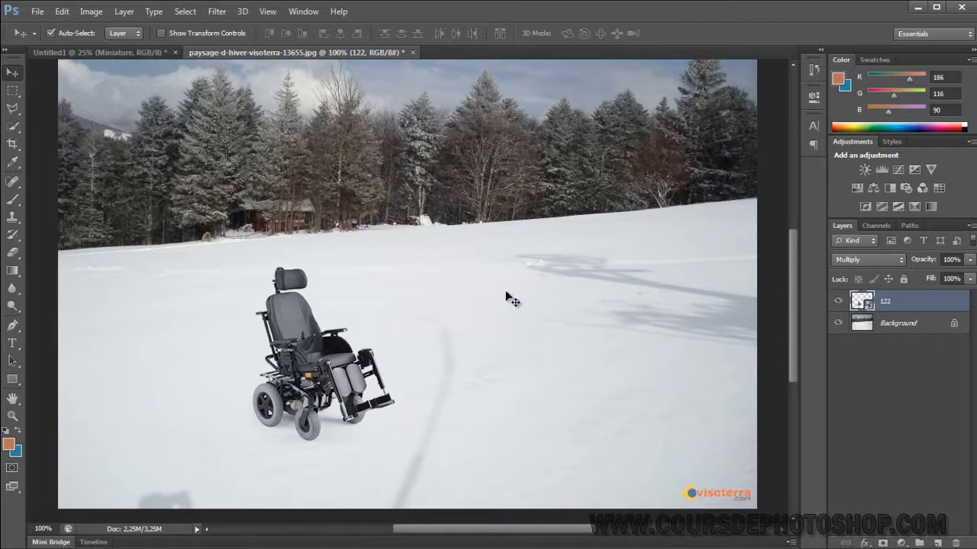
Step: Try the Darken, Color Burn, Linear Burn and Darker Color blending modes one after another on the wheelchair layer
left_click(871, 258)
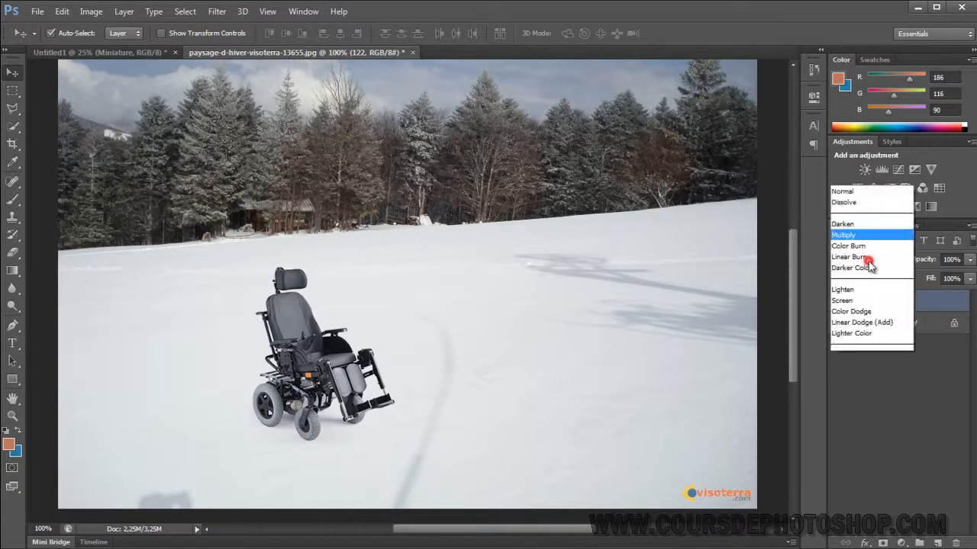
left_click(867, 47)
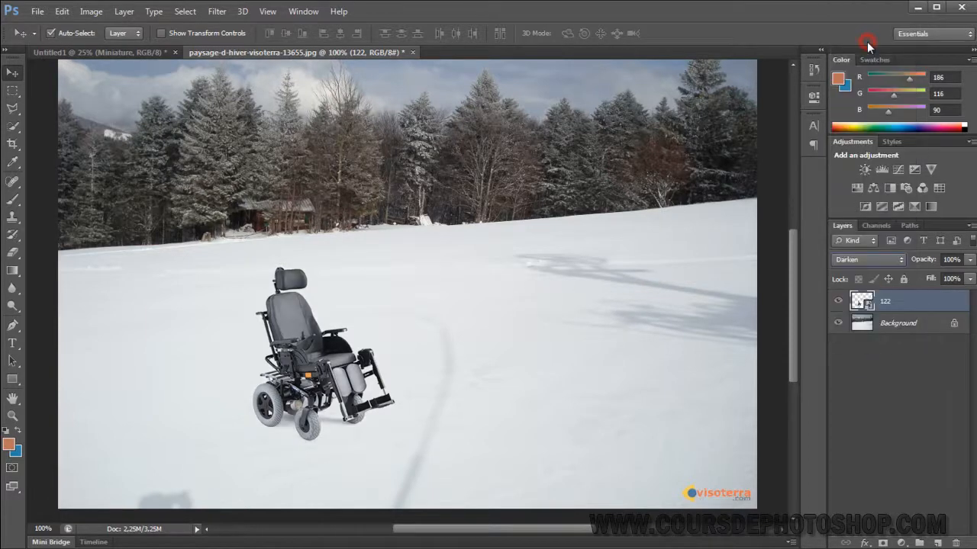
left_click(875, 260)
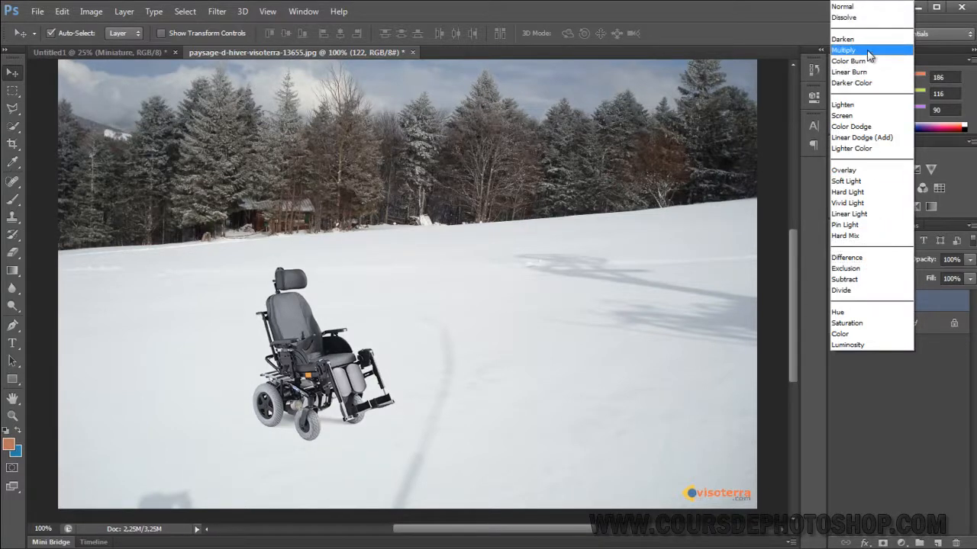
left_click(867, 59)
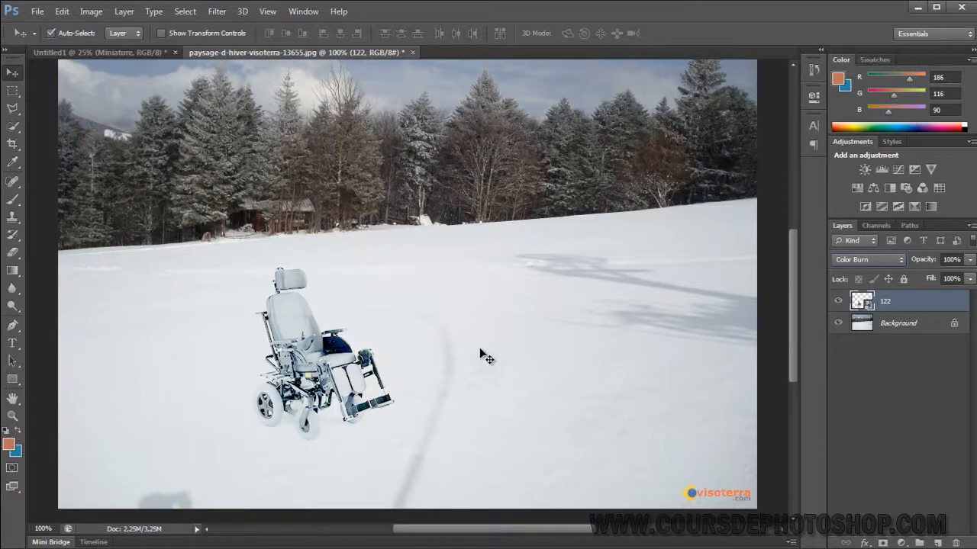
left_click(868, 262)
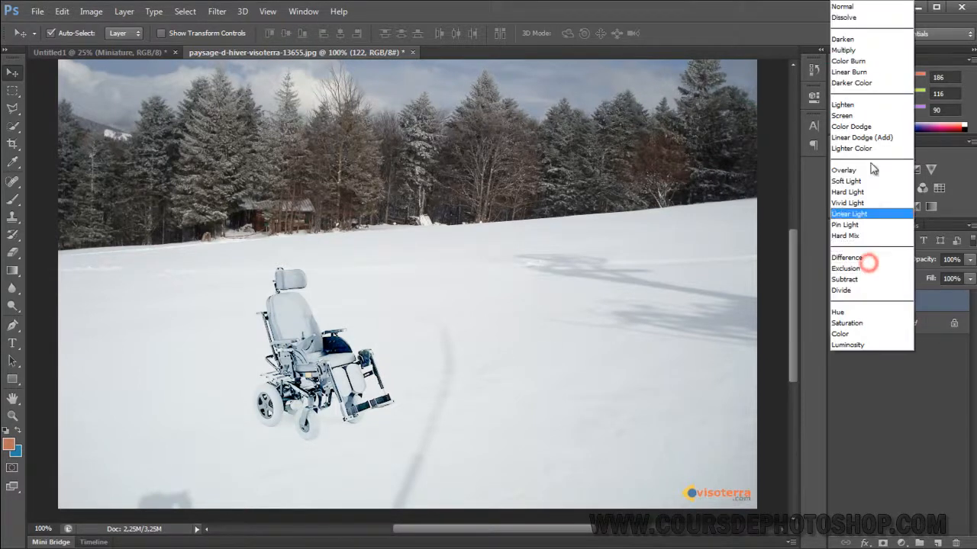
left_click(865, 69)
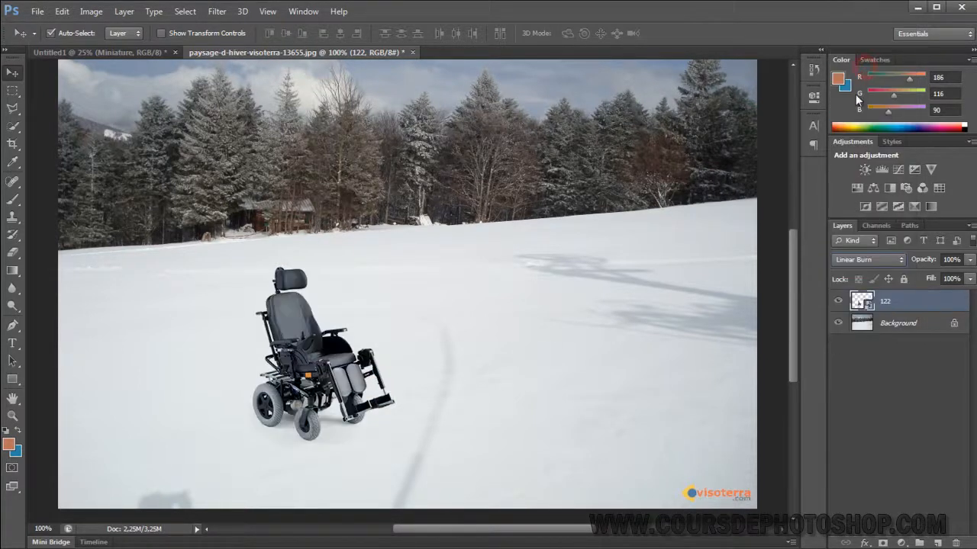
left_click(857, 259)
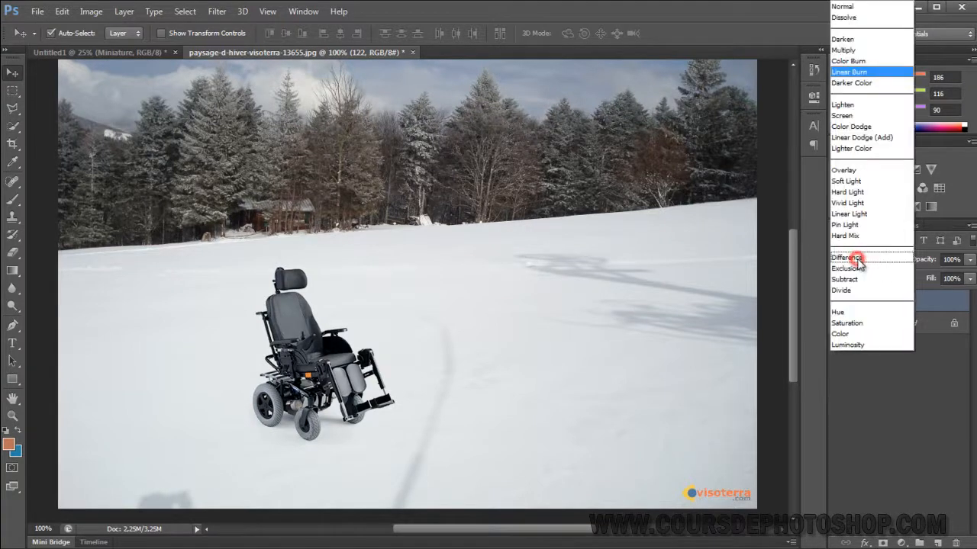
left_click(855, 84)
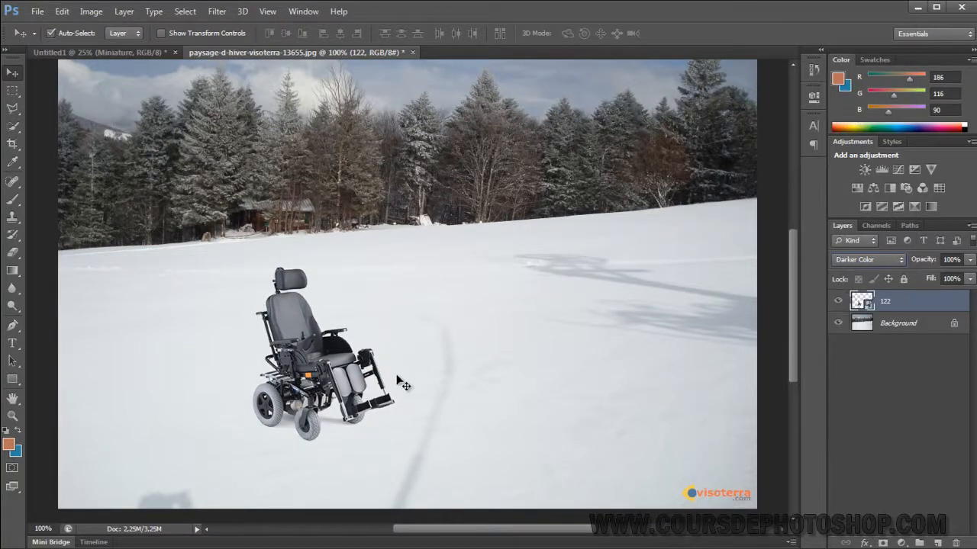
Step: Return the wheelchair layer to Multiply and shift the wheelchair farther left on the snow
left_click(849, 259)
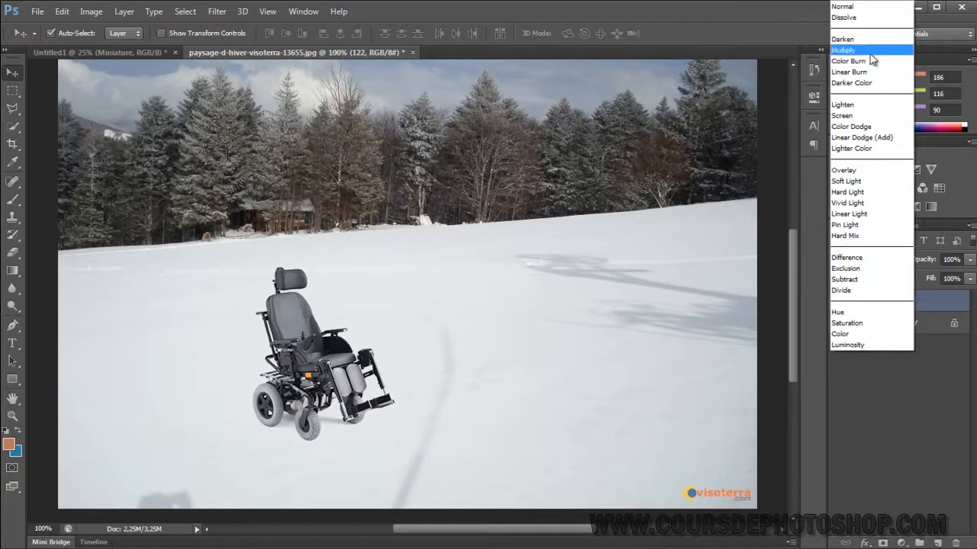
left_click(846, 51)
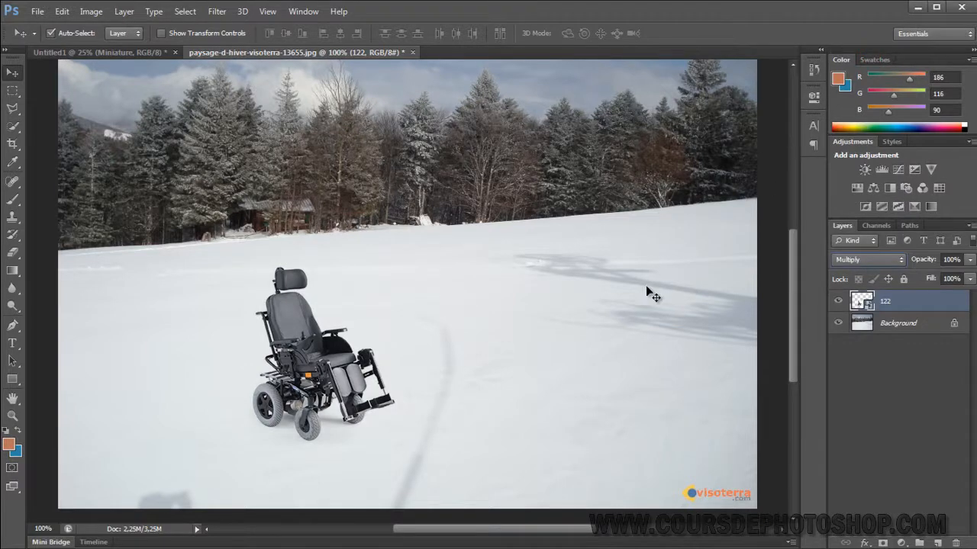
left_click_drag(325, 366, 276, 361)
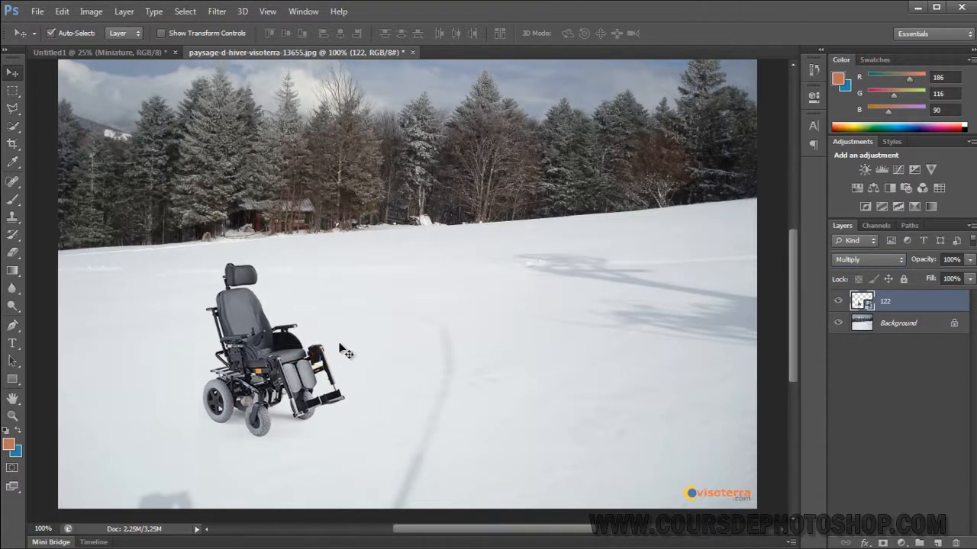
Step: Set the wheelchair layer's blending mode to Normal and nudge the image slightly up and to the right
left_click(859, 262)
left_click(857, 7)
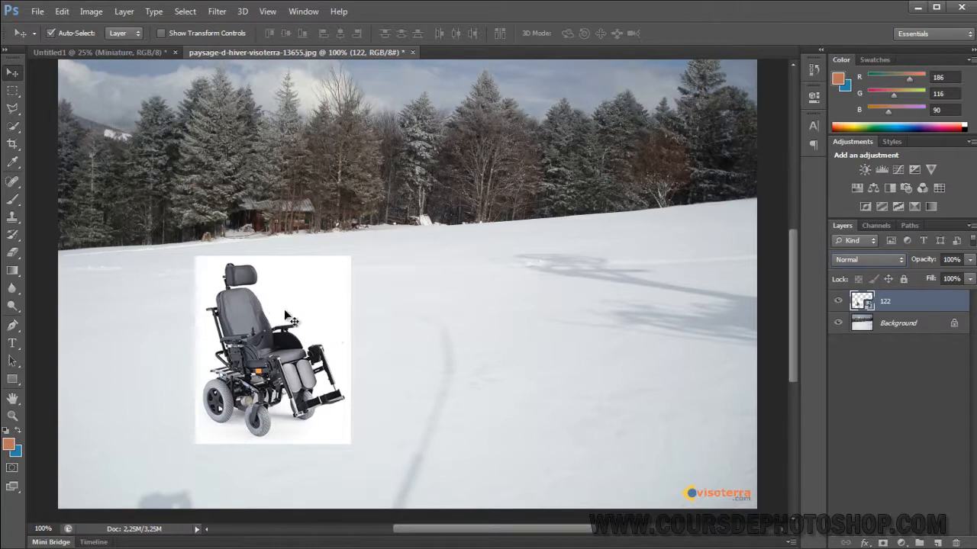
mouse_move(254, 354)
left_mouse_down()
mouse_move(487, 355)
mouse_move(293, 343)
mouse_move(282, 332)
mouse_move(267, 348)
left_mouse_up()
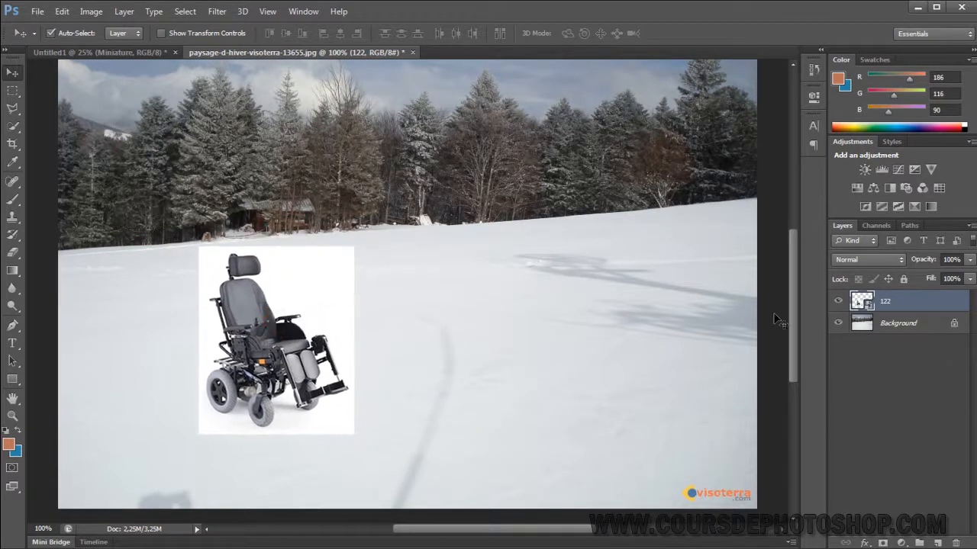
Step: Set the wheelchair layer's blending mode to Multiply so its white background blends into the snow
left_click(869, 260)
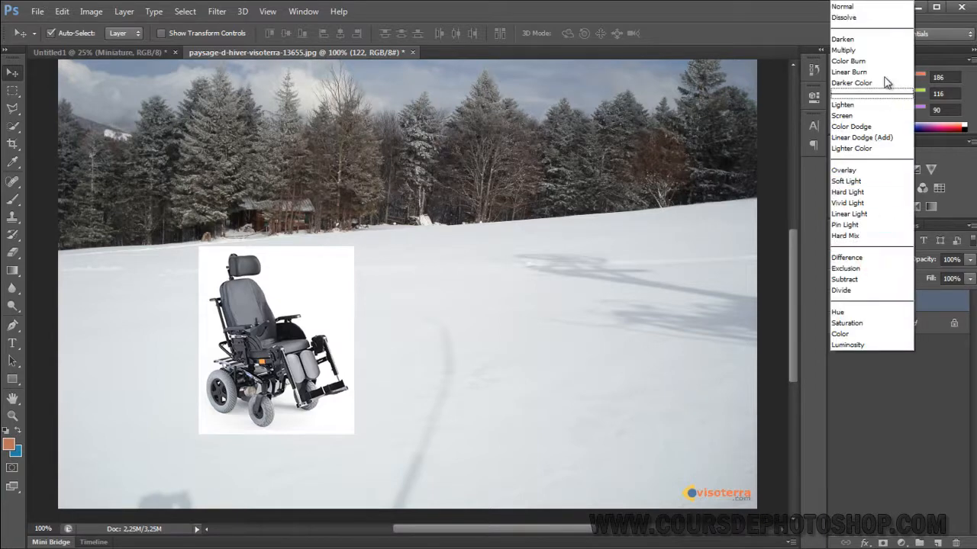
left_click(881, 51)
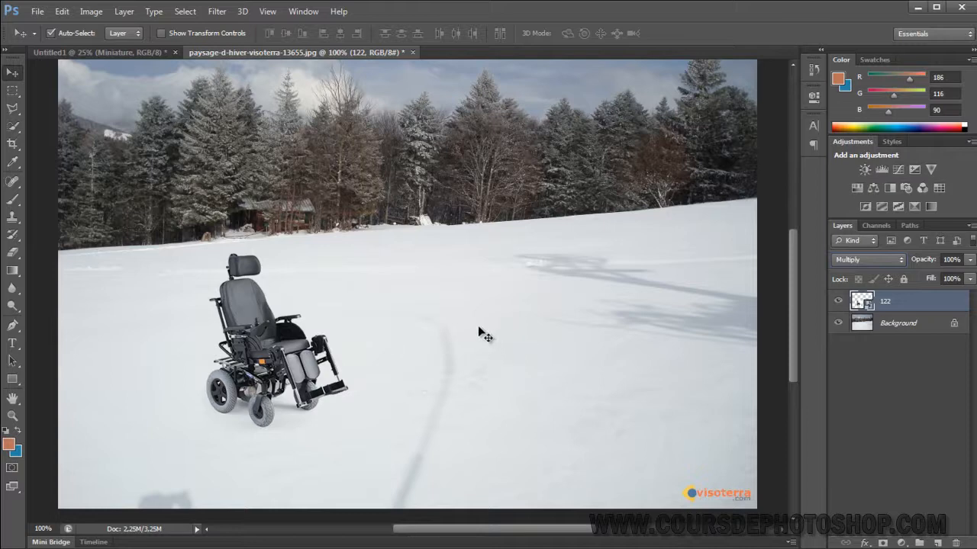
left_click(886, 260)
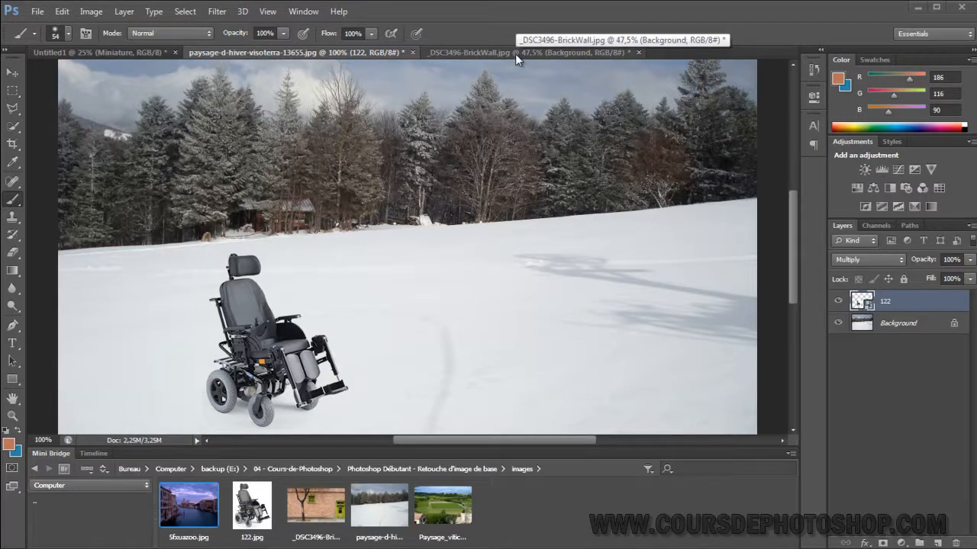
Step: Switch to the _DSC3496-BrickWall.jpg document and delete its Brightness/Contrast adjustment layer
left_click(515, 54)
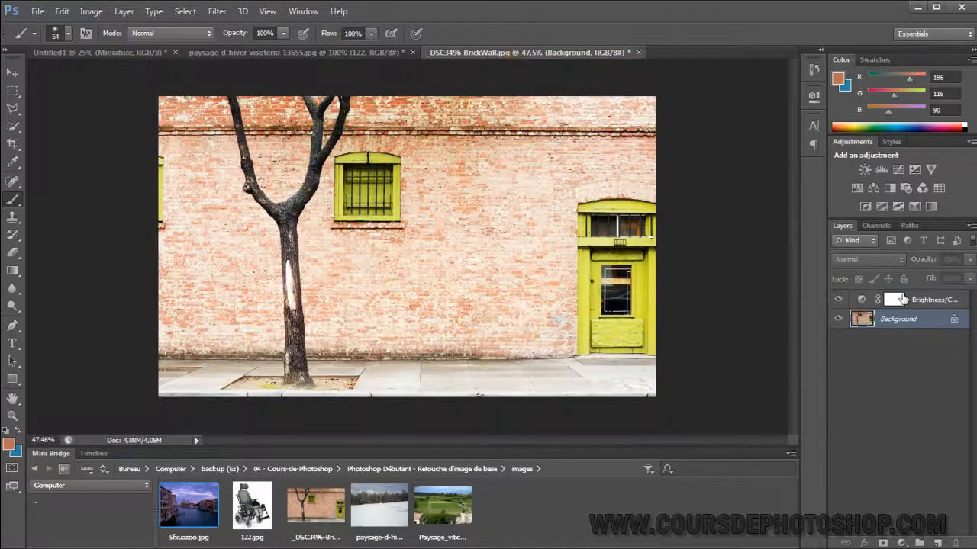
left_click_drag(938, 302, 956, 542)
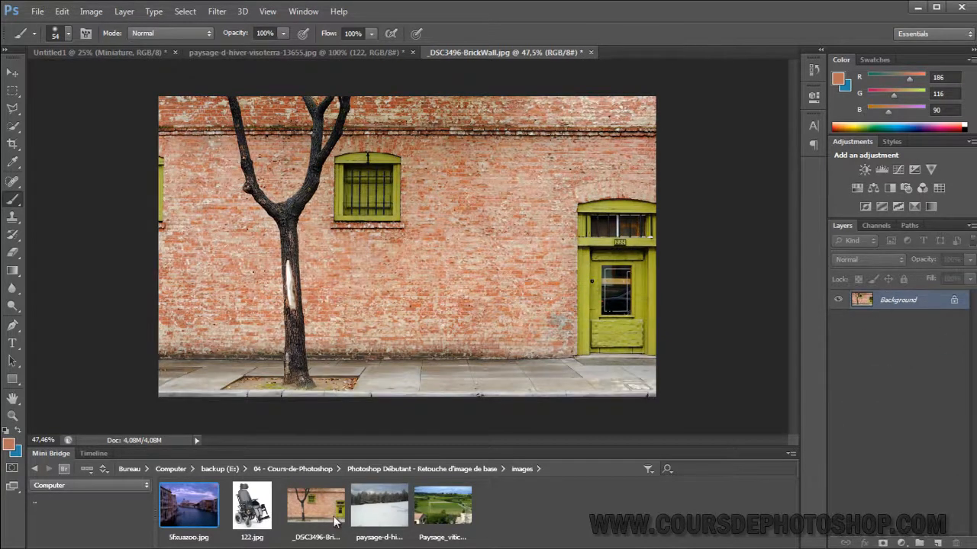
Step: Place 5fxuazoo.jpg over the brick wall photo and enlarge it until it covers the whole canvas
left_click_drag(176, 516, 367, 313)
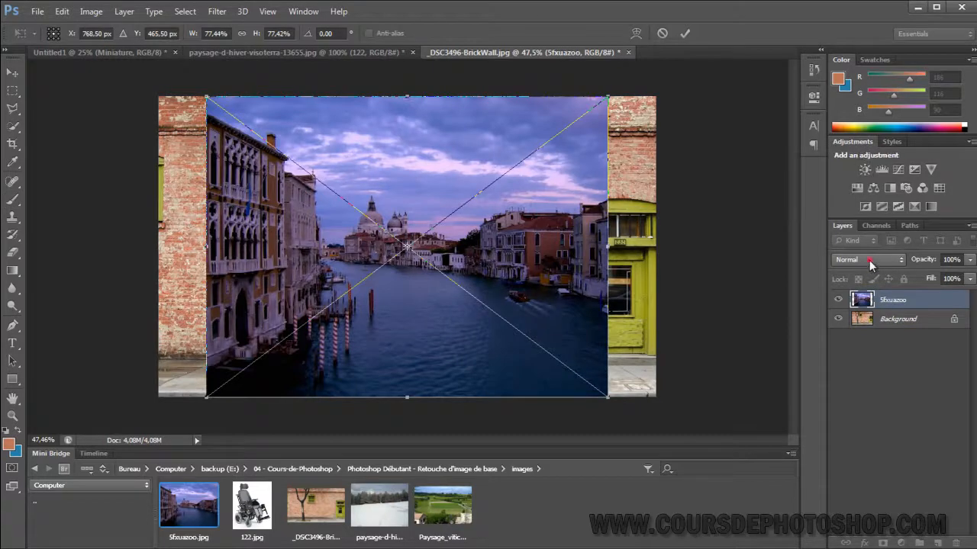
left_click(869, 260)
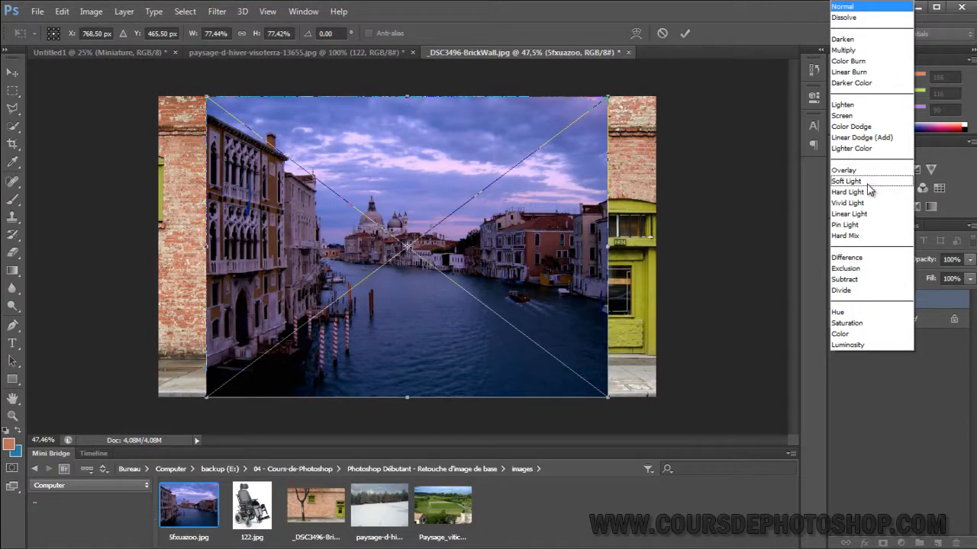
left_click(603, 97)
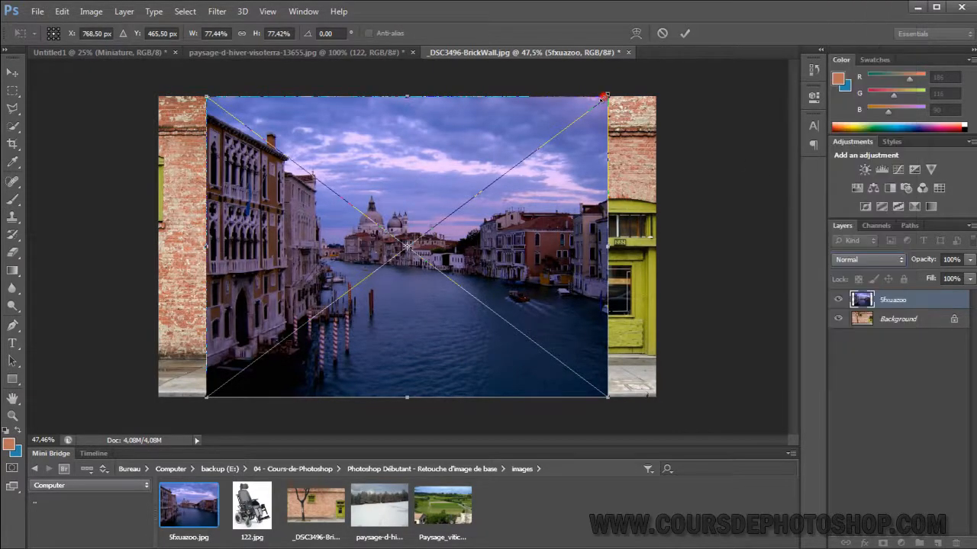
left_click_drag(606, 98, 677, 84)
key("b")
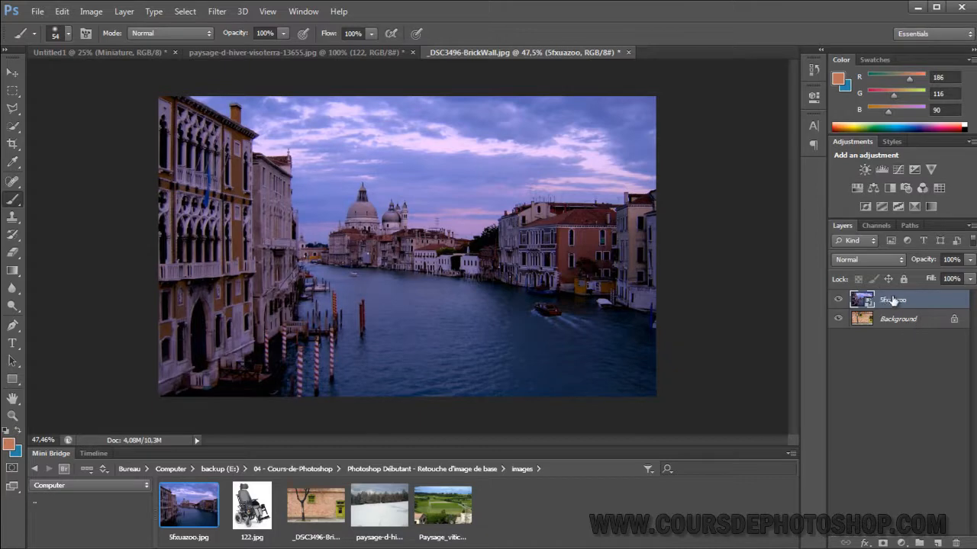
Step: Add a Brightness/Contrast adjustment clipped to the Venice canal layer, with brightness 63 and contrast 18
left_click(865, 170)
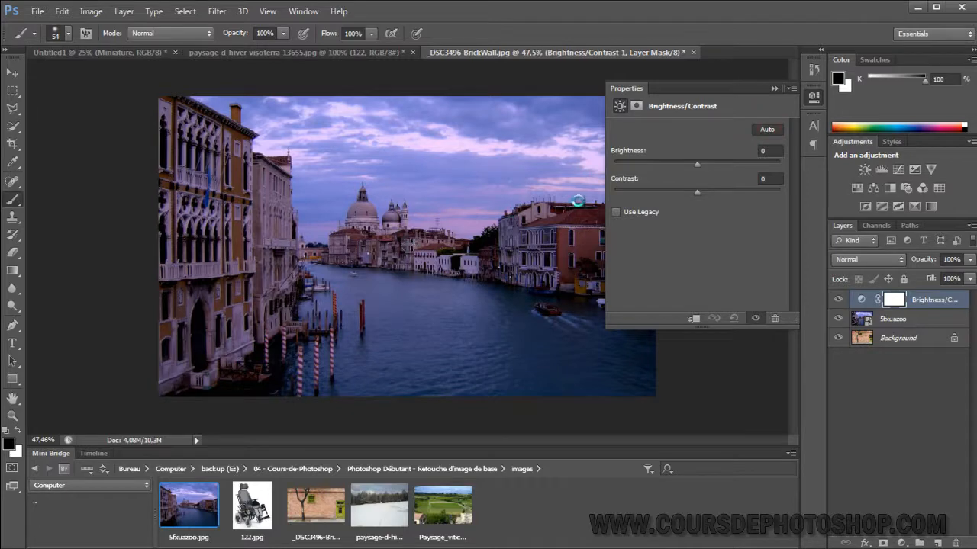
left_click(695, 318)
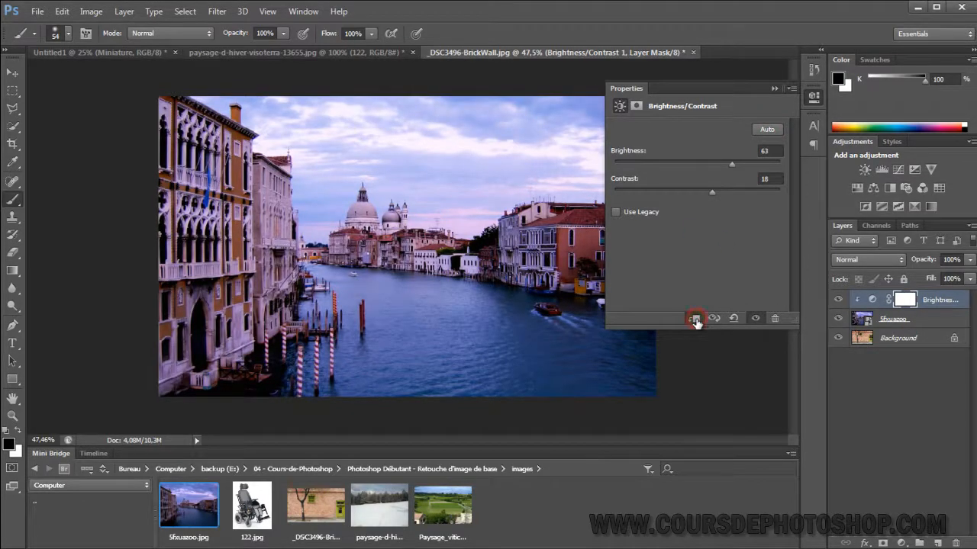
left_click(774, 89)
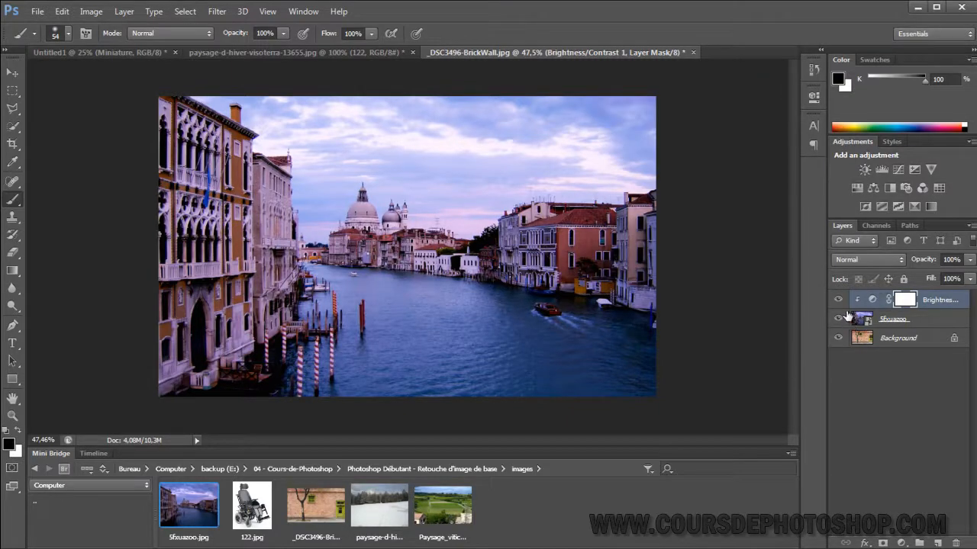
Step: Set the Venice canal layer's blending mode to Overlay to merge it with the brick wall
left_click(944, 320)
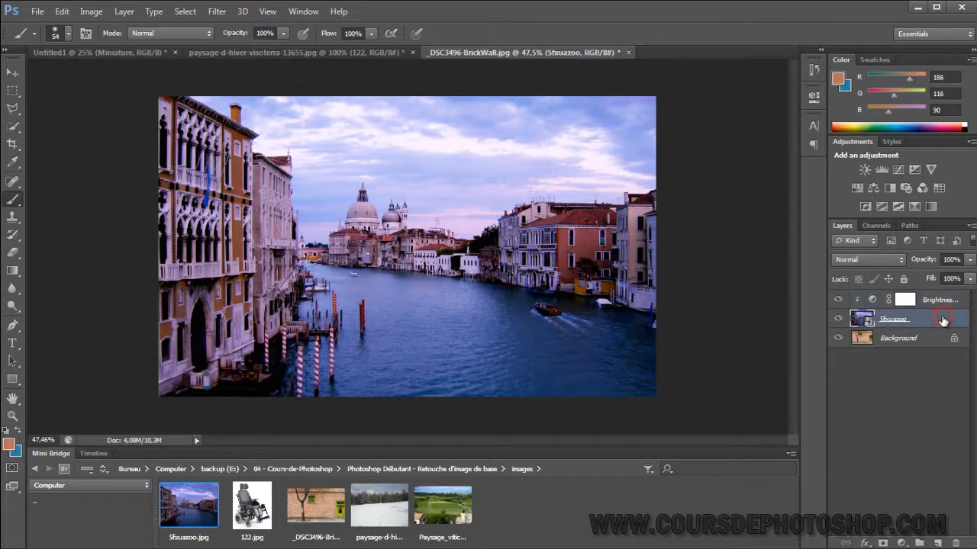
left_click(872, 262)
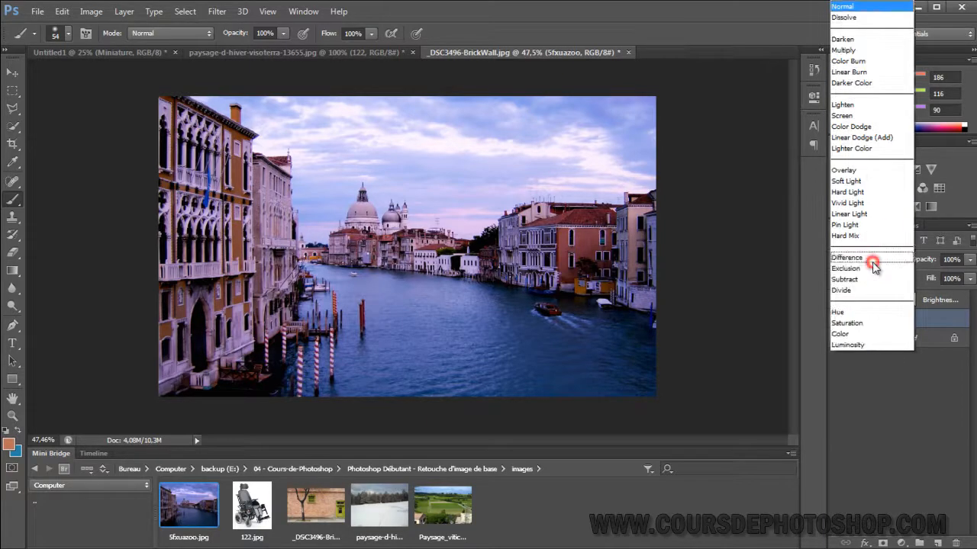
left_click(885, 170)
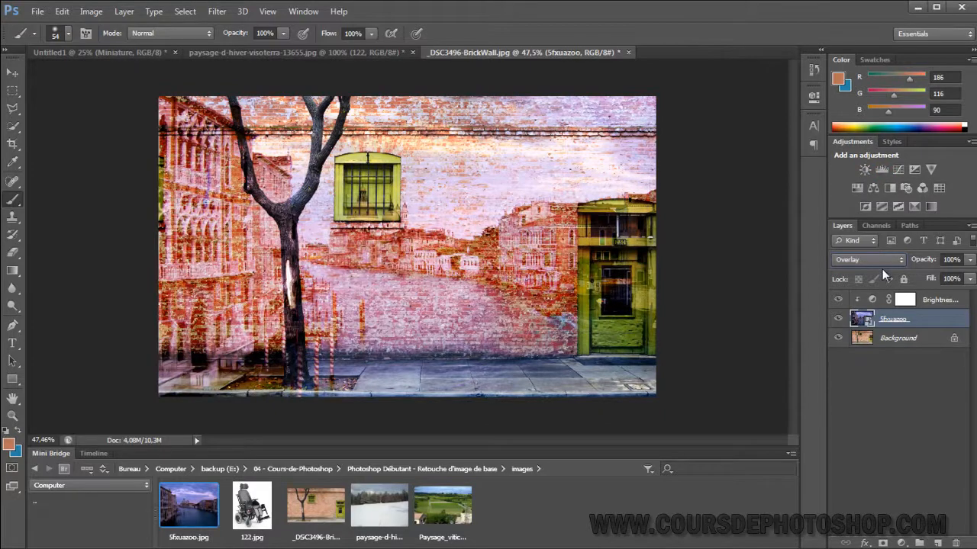
Step: Set the Venice canal layer's blending mode to Hard Light, compare it with the layer hidden, and add a layer mask
key("Down")
key("Down")
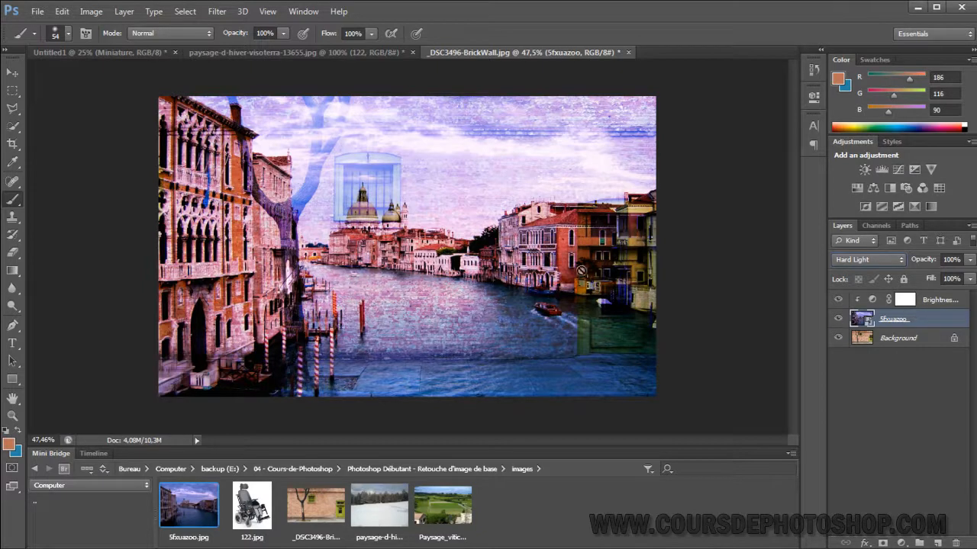
left_click(839, 319)
left_click(839, 320)
left_click(883, 544)
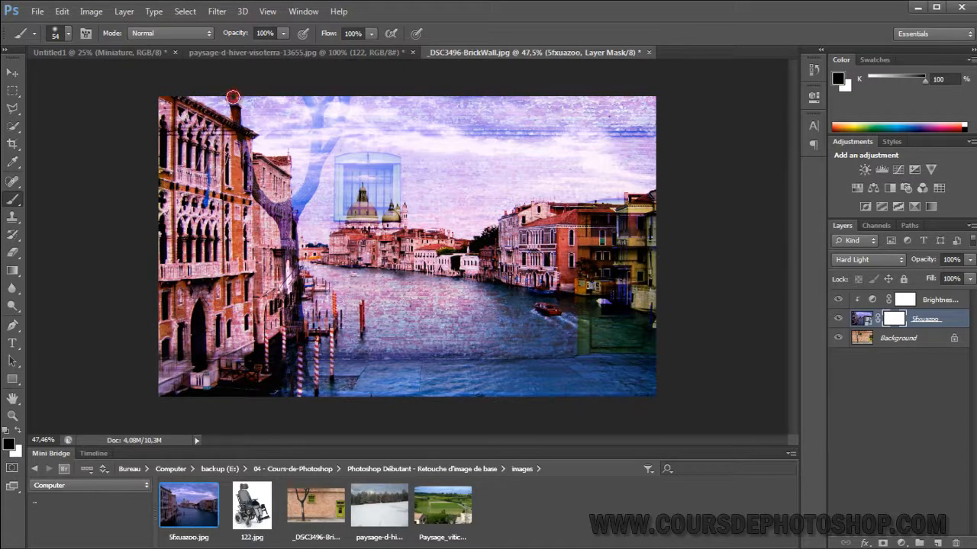
Step: Paint black on the mask over the tree's trunk and branches, using a soft 54 px brush and a 25 px brush for the thinner branches
mouse_move(233, 96)
left_mouse_down()
mouse_move(246, 163)
mouse_move(281, 215)
mouse_move(296, 392)
mouse_move(305, 374)
mouse_move(288, 207)
mouse_move(312, 187)
mouse_move(293, 216)
mouse_move(302, 376)
left_mouse_up()
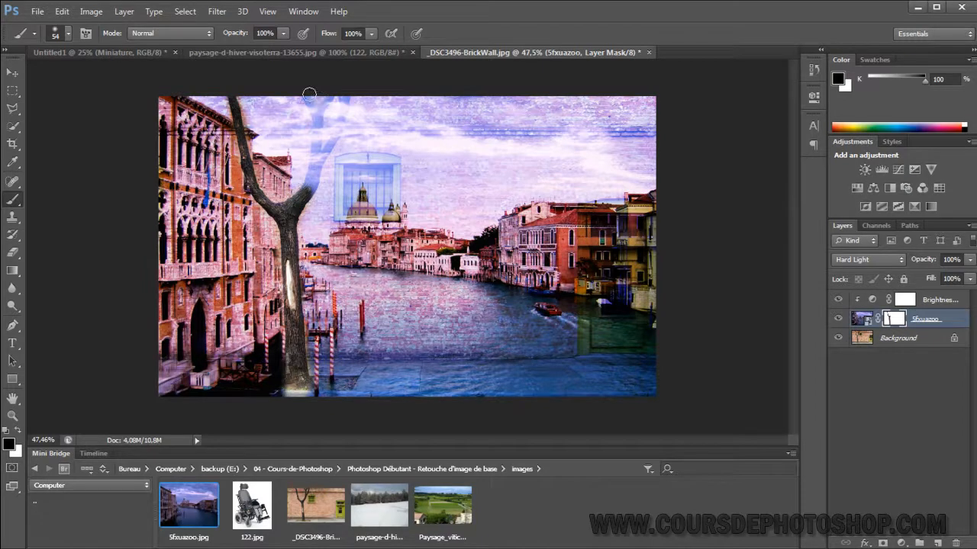
mouse_move(308, 98)
left_mouse_down()
mouse_move(317, 136)
mouse_move(309, 185)
mouse_move(329, 145)
left_mouse_up()
right_click(316, 147)
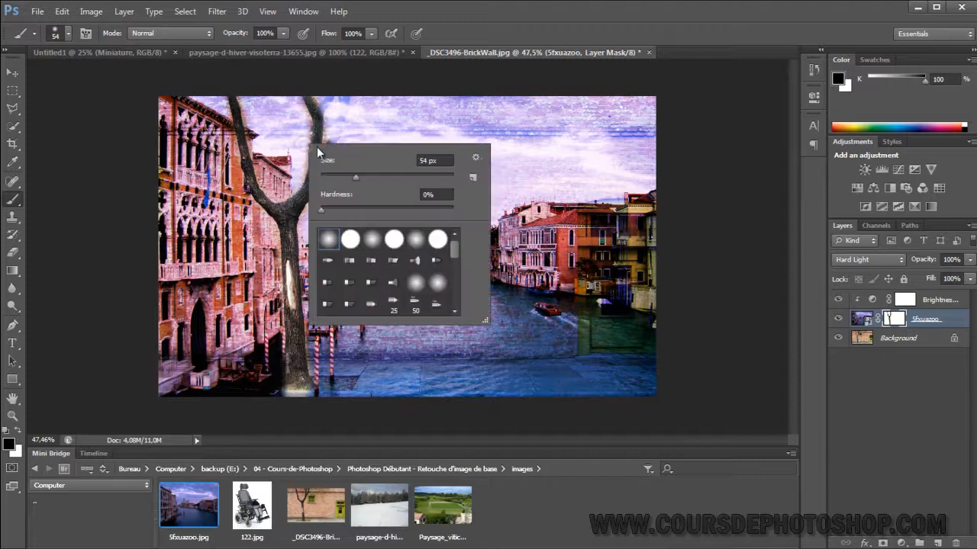
left_click_drag(354, 177, 336, 179)
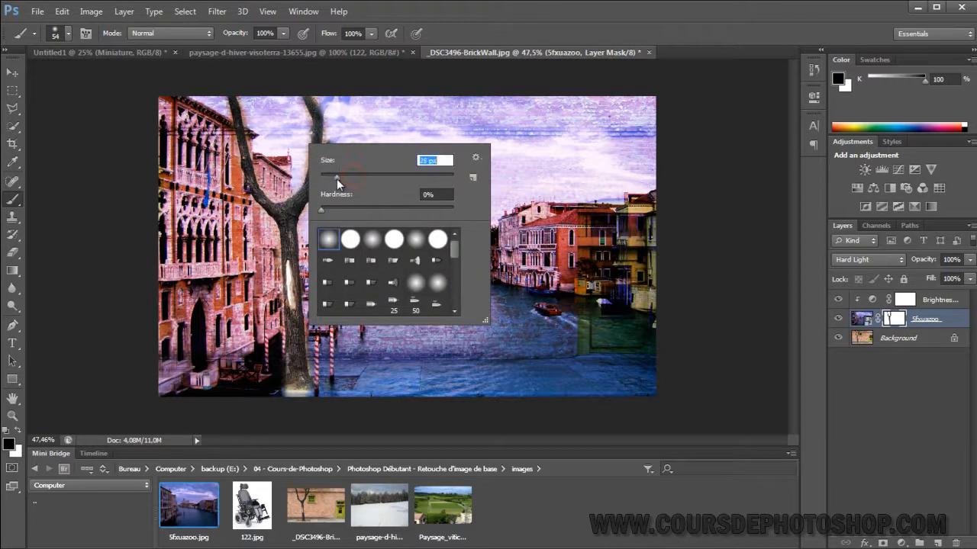
left_click(317, 107)
mouse_move(320, 106)
left_mouse_down()
mouse_move(350, 91)
mouse_move(341, 91)
mouse_move(340, 123)
left_mouse_up()
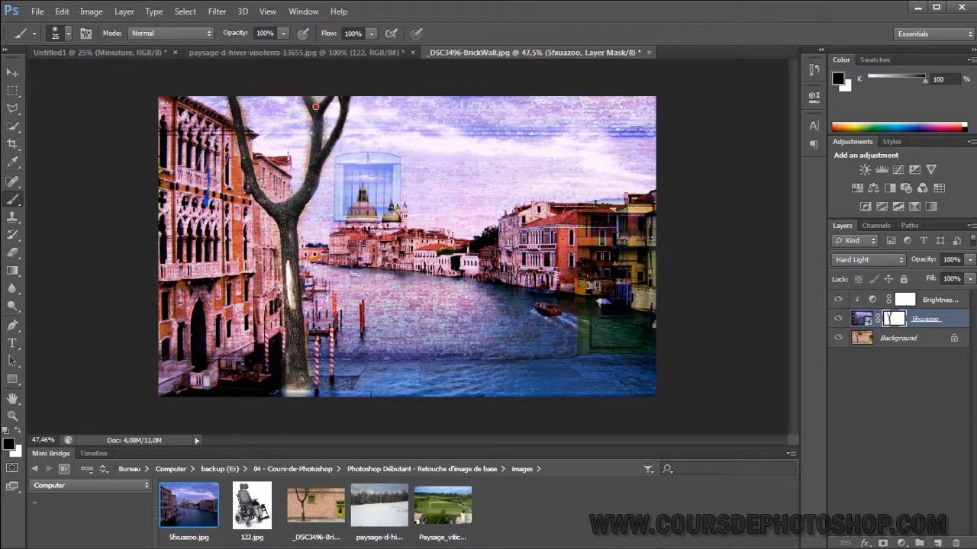
left_click_drag(315, 106, 309, 94)
Step: Mask the Venice photo off the sidewalk, using a 25 px brush along the wall's base and a 101 px brush for the pavement
left_click_drag(653, 358, 152, 360)
right_click(233, 142)
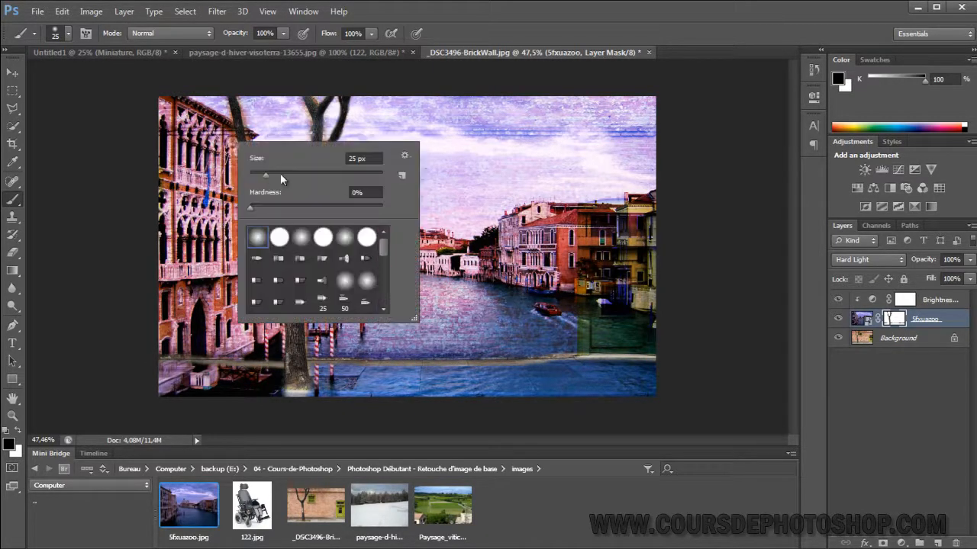
left_click_drag(280, 173, 316, 174)
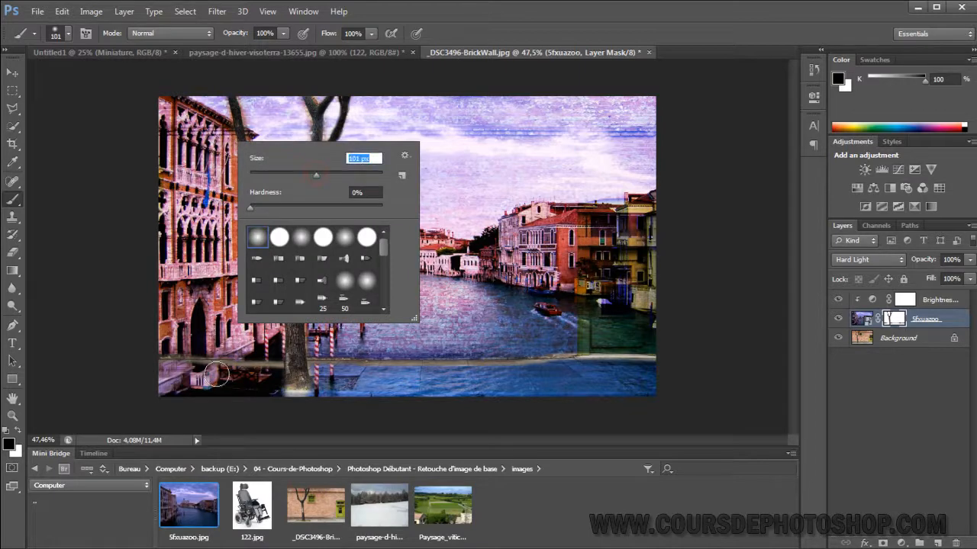
mouse_move(166, 372)
left_mouse_down()
mouse_move(252, 387)
mouse_move(150, 385)
mouse_move(261, 383)
mouse_move(225, 391)
mouse_move(587, 411)
mouse_move(675, 405)
mouse_move(594, 401)
mouse_move(559, 382)
mouse_move(661, 378)
mouse_move(603, 372)
mouse_move(274, 372)
mouse_move(597, 390)
left_mouse_up()
Step: Paint black on the mask over the green door and the barred window to reveal them from the brick wall photo
mouse_move(593, 218)
left_mouse_down()
mouse_move(656, 221)
mouse_move(593, 219)
mouse_move(591, 358)
mouse_move(595, 228)
mouse_move(612, 344)
mouse_move(619, 241)
mouse_move(647, 336)
mouse_move(643, 234)
mouse_move(631, 311)
mouse_move(655, 343)
left_mouse_up()
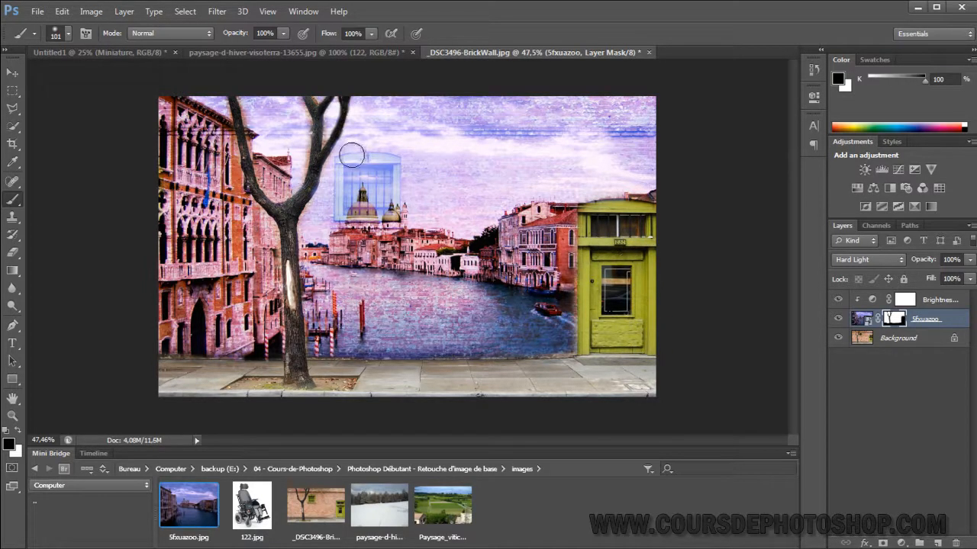
mouse_move(349, 157)
left_mouse_down()
mouse_move(344, 166)
mouse_move(381, 164)
mouse_move(388, 182)
mouse_move(384, 212)
mouse_move(363, 191)
mouse_move(353, 210)
mouse_move(343, 177)
mouse_move(346, 212)
mouse_move(382, 214)
mouse_move(394, 197)
mouse_move(392, 168)
mouse_move(377, 175)
left_mouse_up()
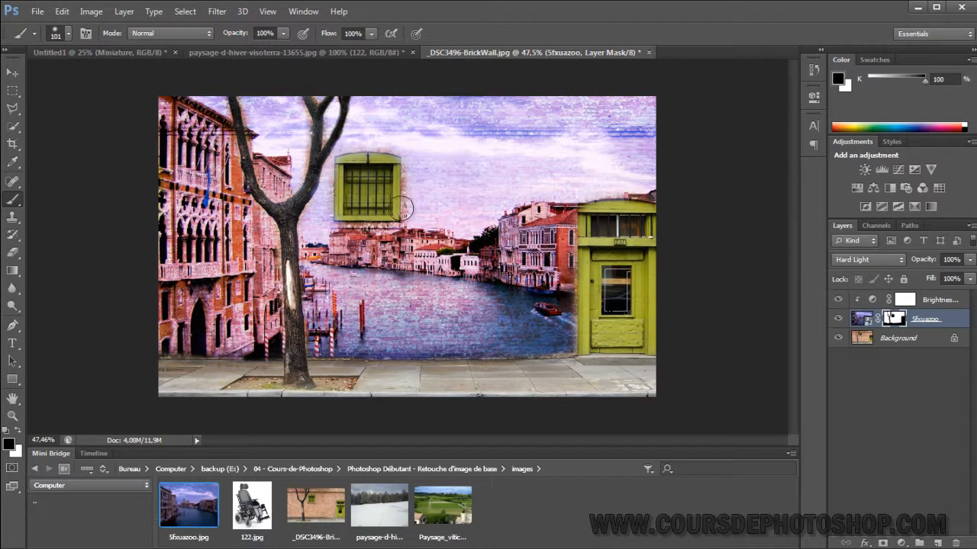
Step: Refine the mask along the barred window's green frame with a soft 16 px black brush
key("z")
left_click(337, 160)
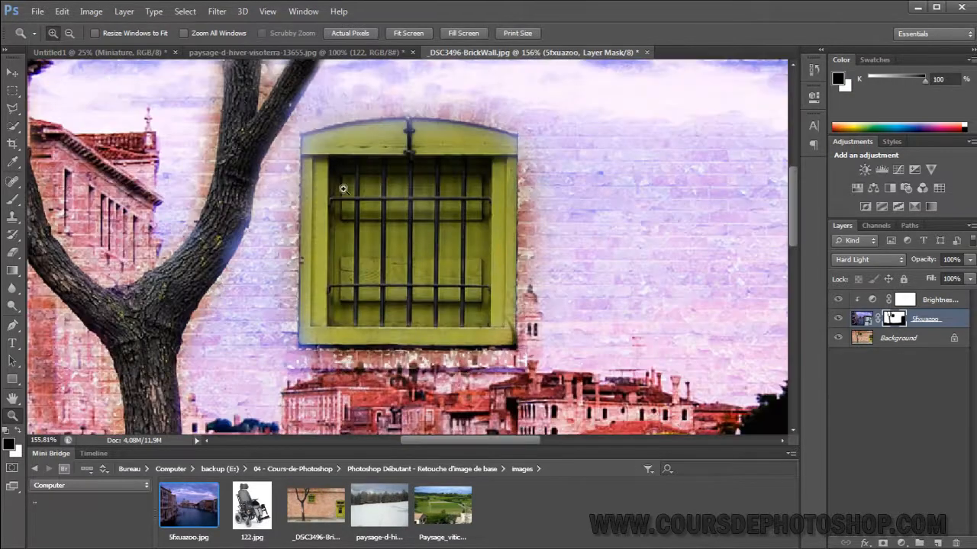
right_click(319, 147)
left_click(349, 130)
key("b")
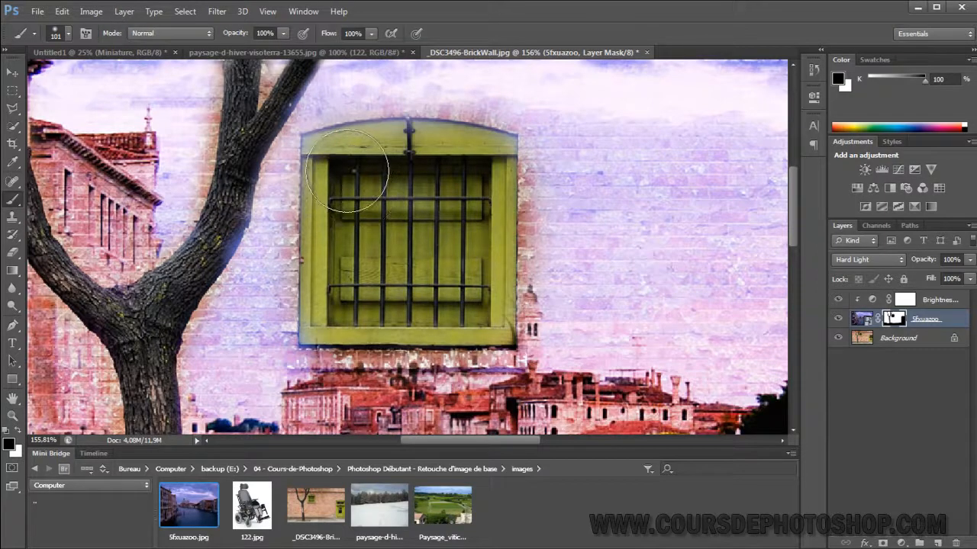
right_click(347, 170)
left_click(395, 201)
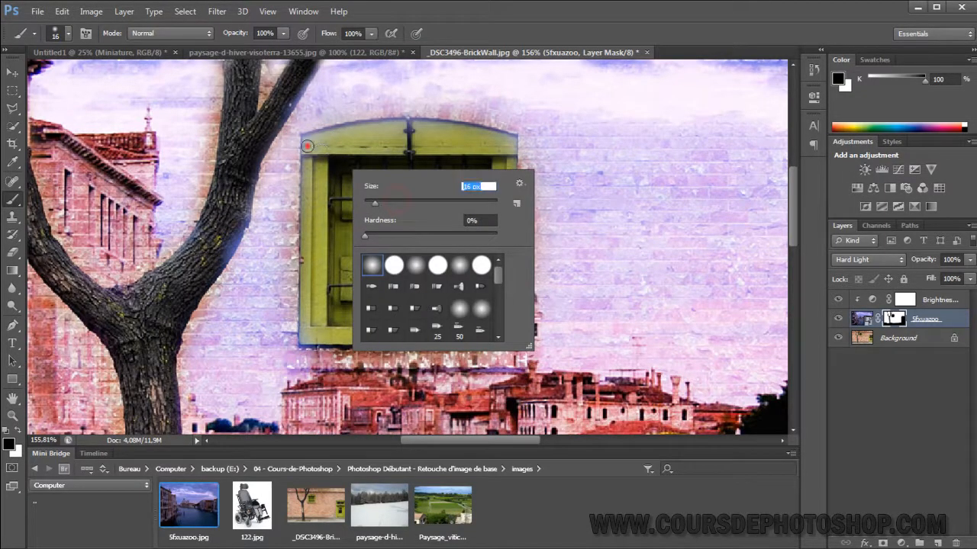
mouse_move(306, 146)
left_mouse_down()
mouse_move(357, 130)
mouse_move(437, 125)
mouse_move(509, 139)
mouse_move(513, 162)
mouse_move(507, 147)
left_mouse_up()
mouse_move(416, 139)
left_mouse_down()
mouse_move(397, 132)
mouse_move(309, 151)
mouse_move(308, 339)
mouse_move(327, 341)
left_mouse_up()
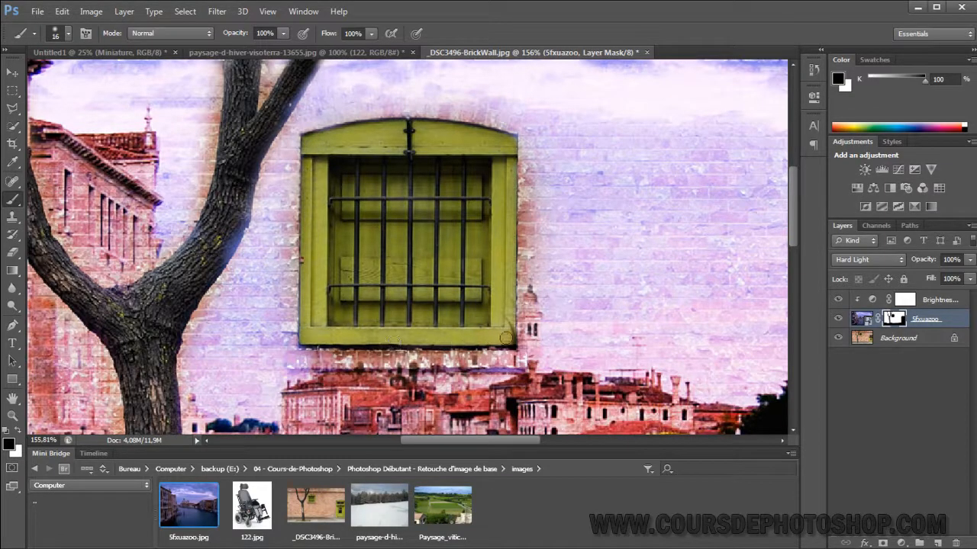
left_click_drag(507, 337, 507, 256)
Step: Refine the mask along the upper frame of the green door with the 16 px black brush
left_click_drag(622, 319, 298, 191)
left_click_drag(621, 305, 318, 258)
left_click_drag(496, 259, 482, 208)
left_click_drag(492, 125, 482, 229)
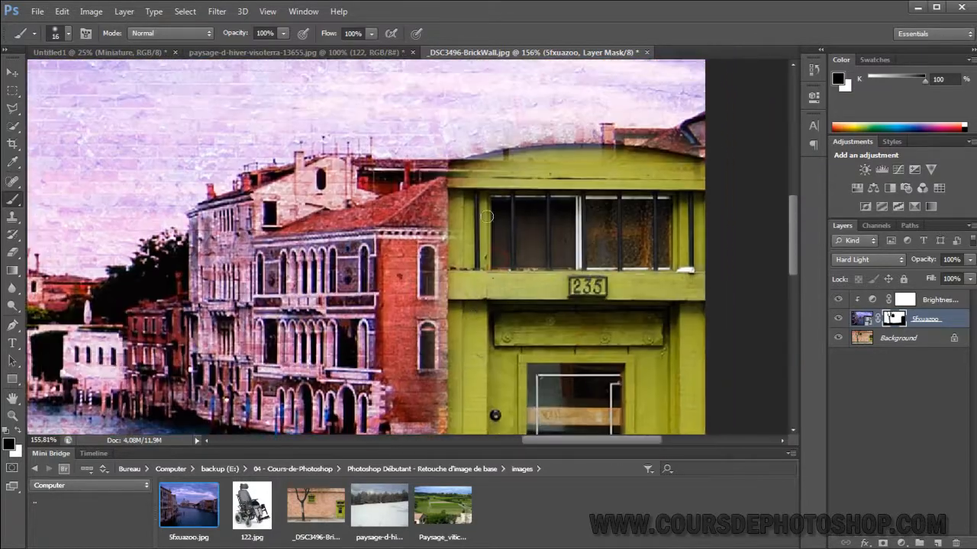
mouse_move(465, 170)
left_mouse_down()
mouse_move(587, 151)
mouse_move(484, 164)
mouse_move(608, 162)
mouse_move(596, 152)
mouse_move(714, 173)
left_mouse_up()
mouse_move(459, 174)
left_mouse_down()
mouse_move(452, 194)
mouse_move(458, 164)
left_mouse_up()
Step: Restore the Venice image along the wall's base and beside the tree trunk by painting white on the mask
left_click_drag(550, 376, 547, 285)
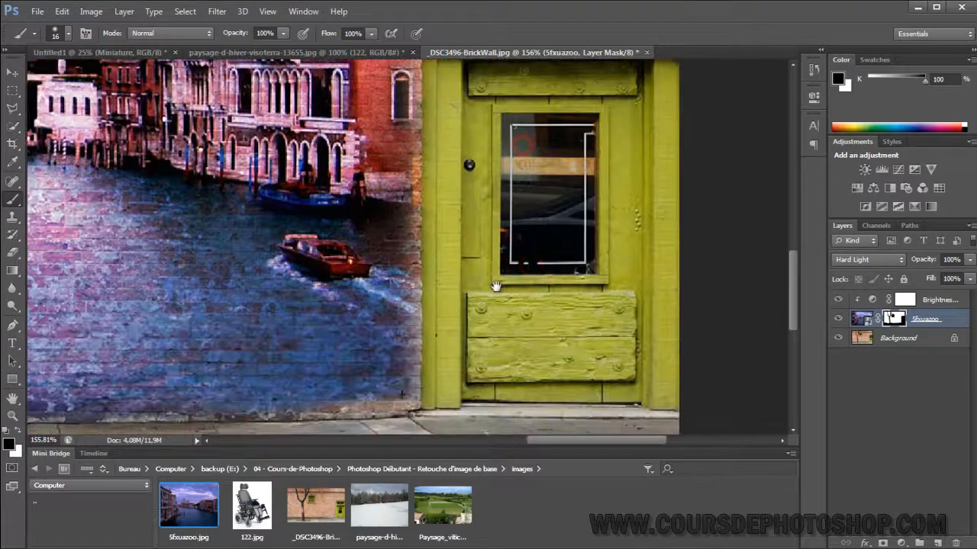
left_click_drag(436, 333, 562, 238)
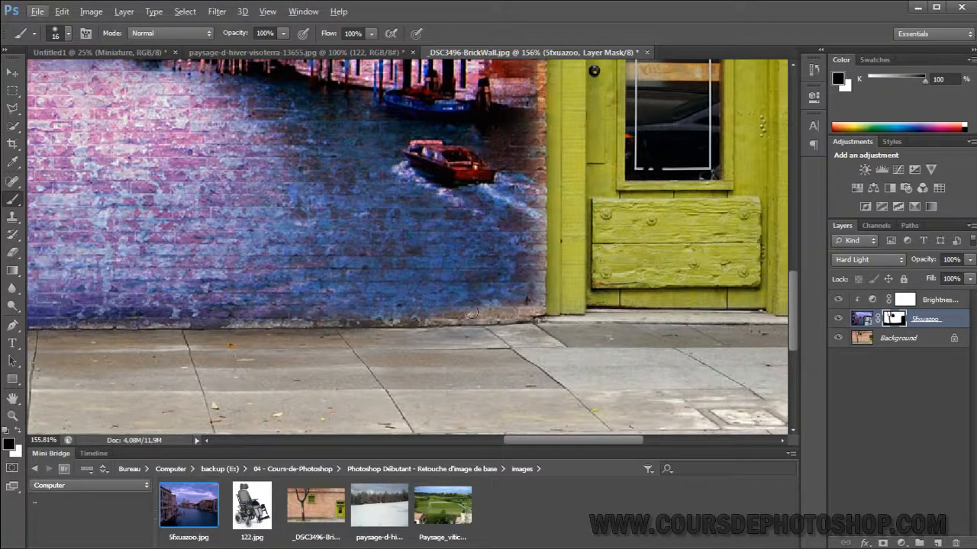
key("x")
key("x")
mouse_move(382, 314)
left_mouse_down()
mouse_move(532, 311)
mouse_move(532, 257)
mouse_move(535, 280)
mouse_move(540, 268)
mouse_move(537, 306)
mouse_move(468, 322)
mouse_move(431, 322)
mouse_move(503, 304)
mouse_move(94, 322)
left_mouse_up()
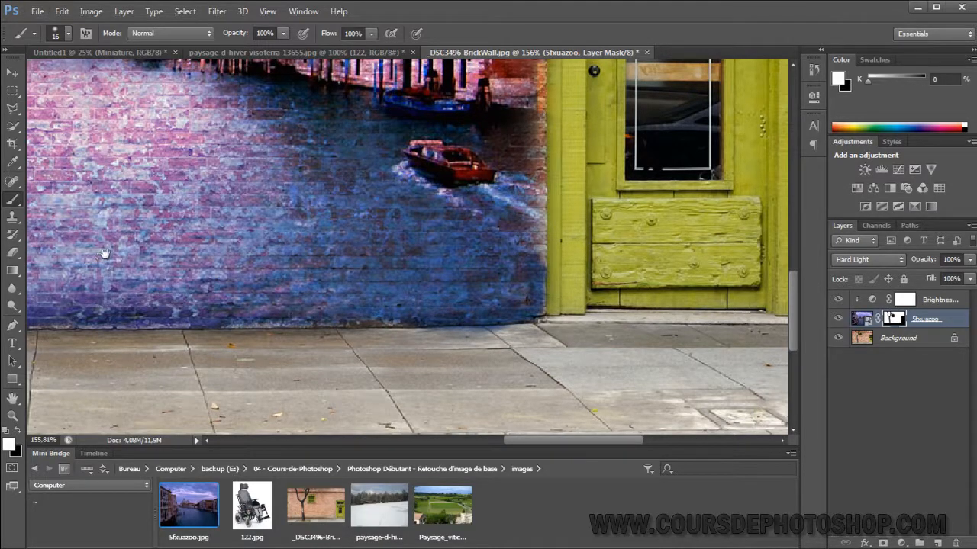
scroll(105, 257, "left", 5)
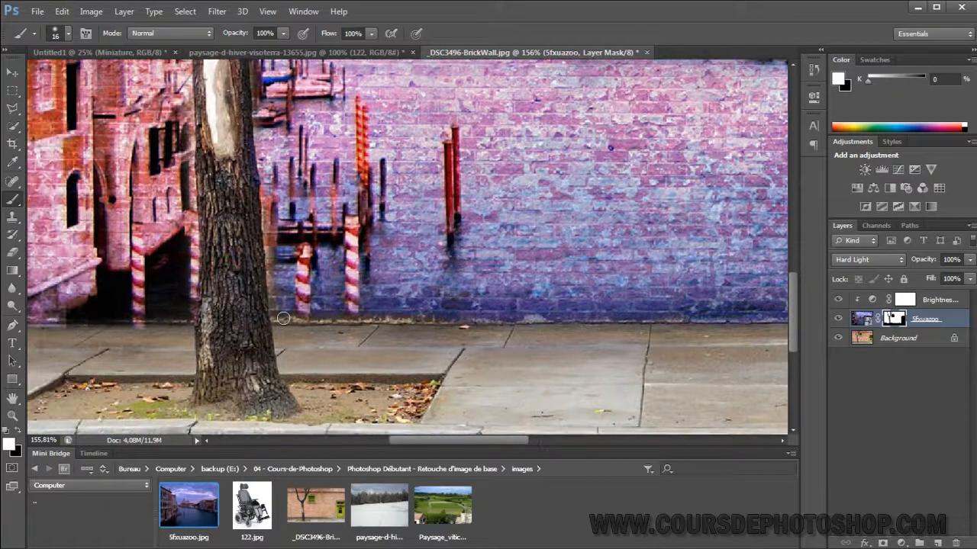
left_click_drag(283, 318, 574, 314)
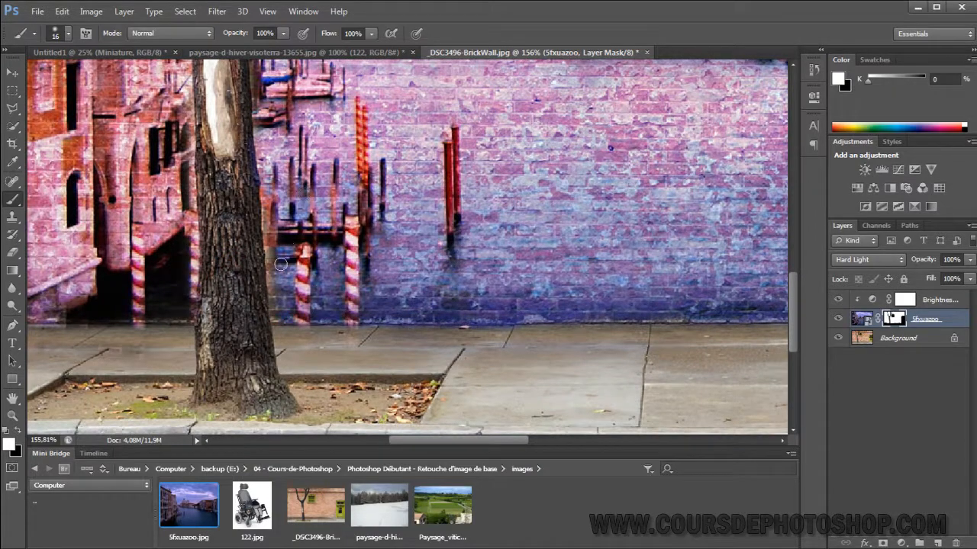
mouse_move(281, 264)
left_mouse_down()
mouse_move(262, 165)
mouse_move(278, 320)
left_mouse_up()
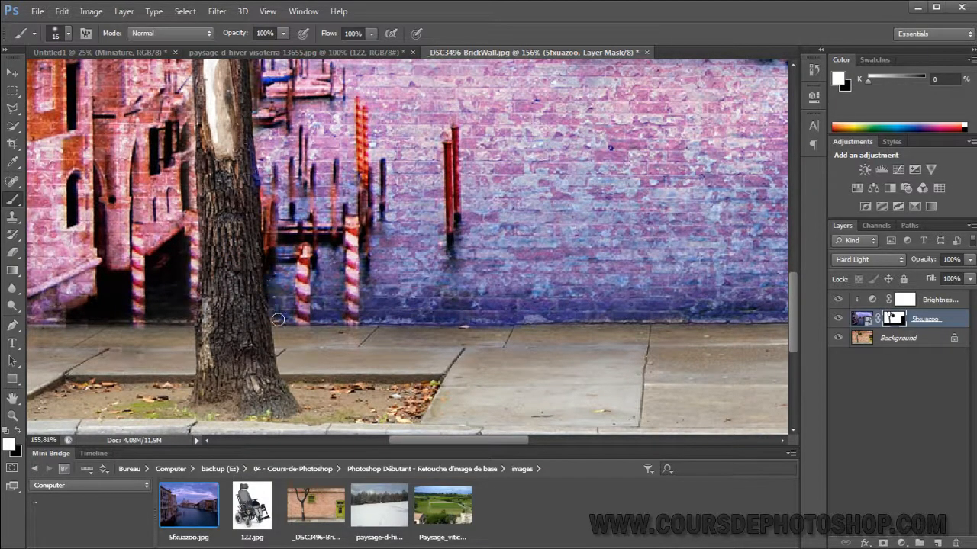
Step: Lower the Venice canal layer's opacity to 54%
scroll(197, 191, "up", 10)
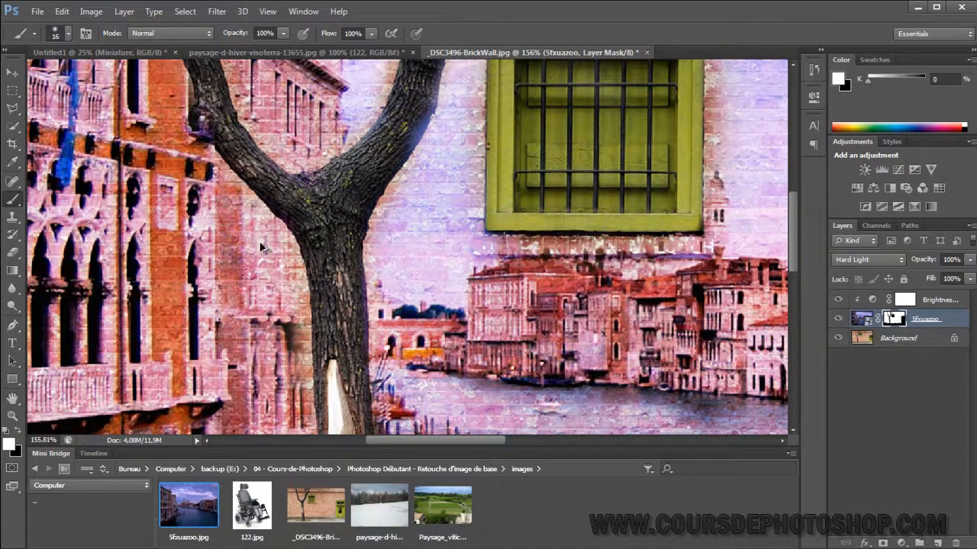
key("ctrl+minus")
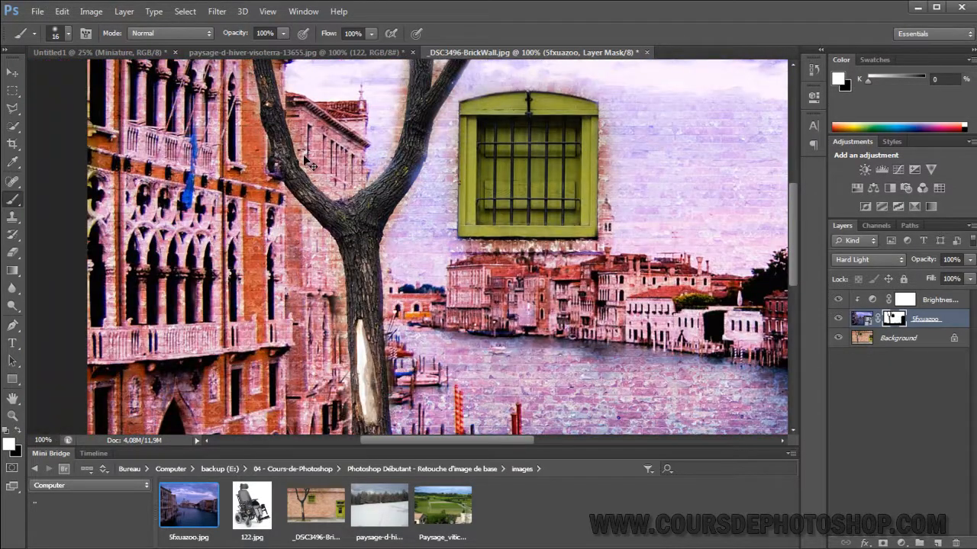
key("ctrl+minus")
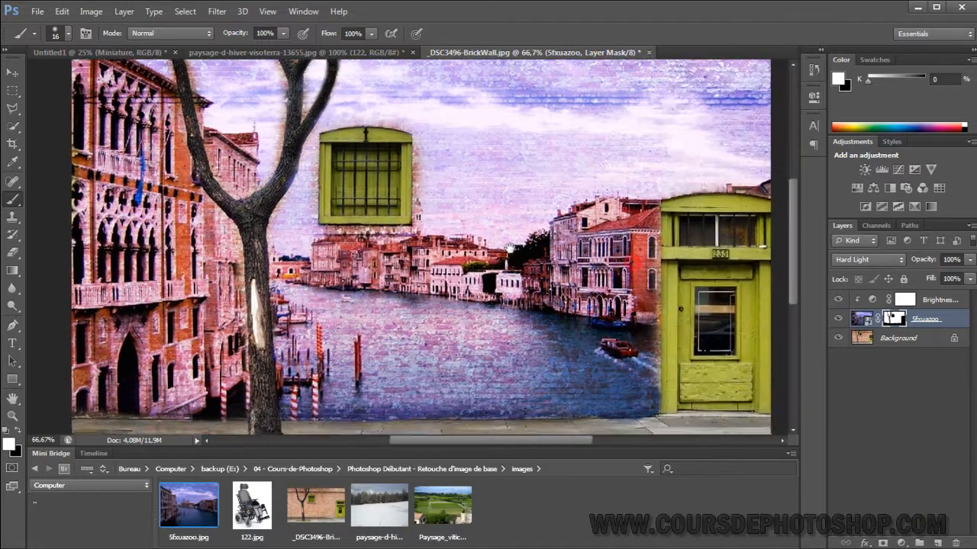
left_click_drag(509, 247, 467, 254)
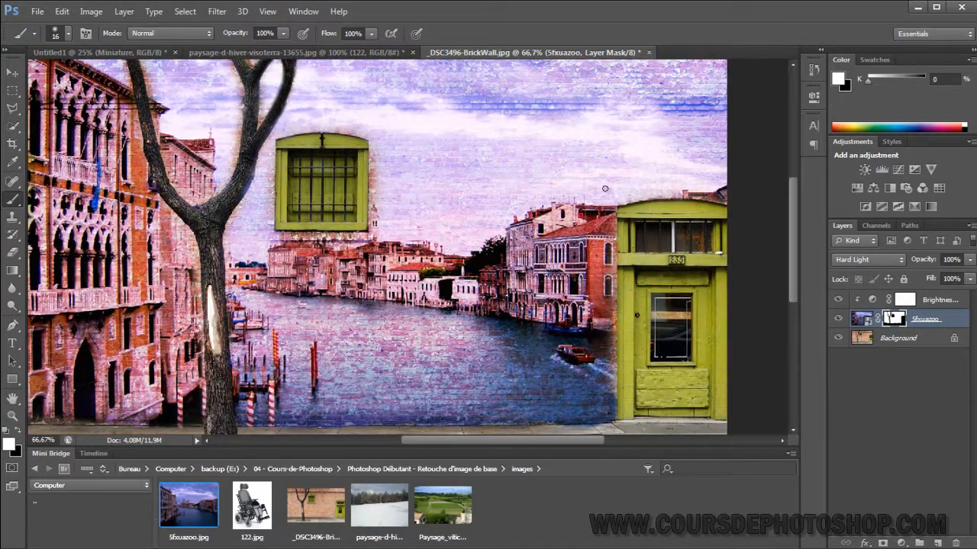
left_click(937, 318)
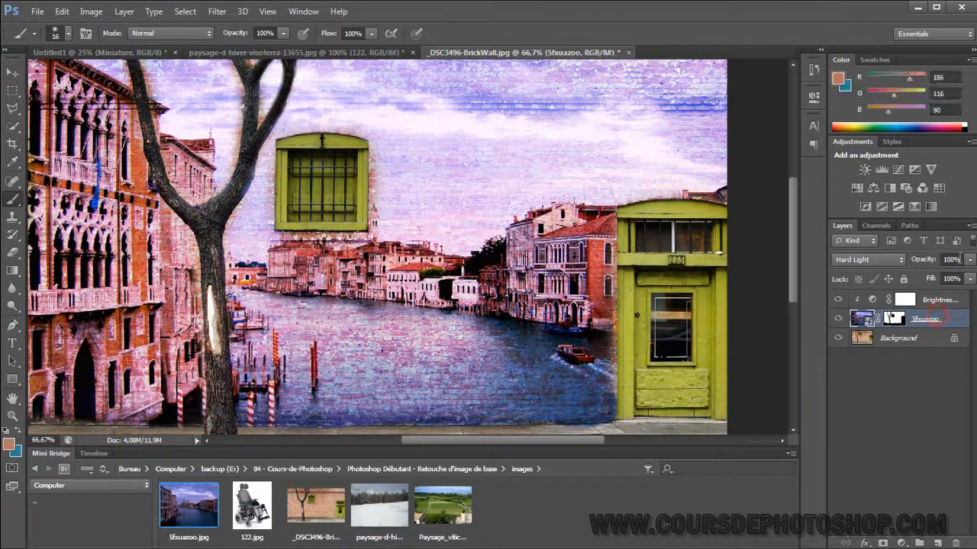
left_click(966, 319)
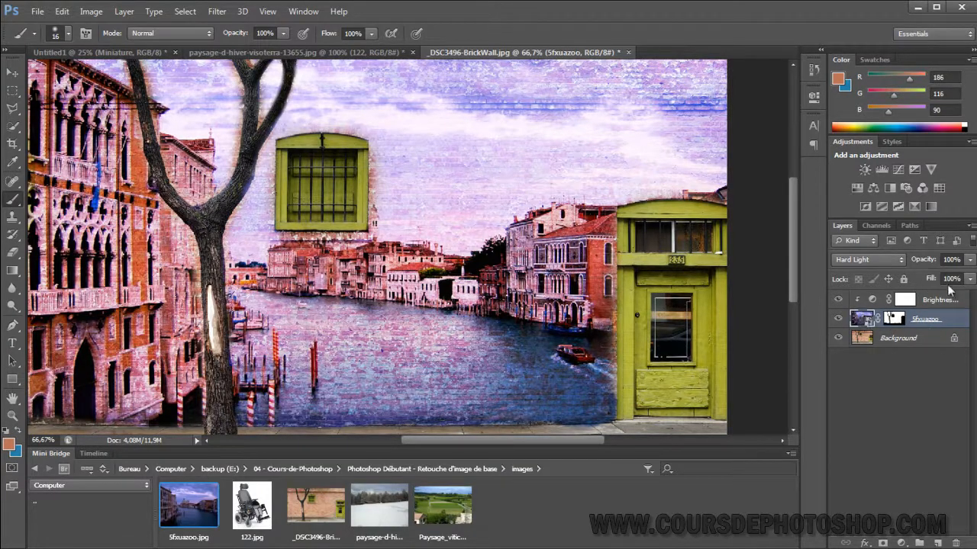
left_click(970, 260)
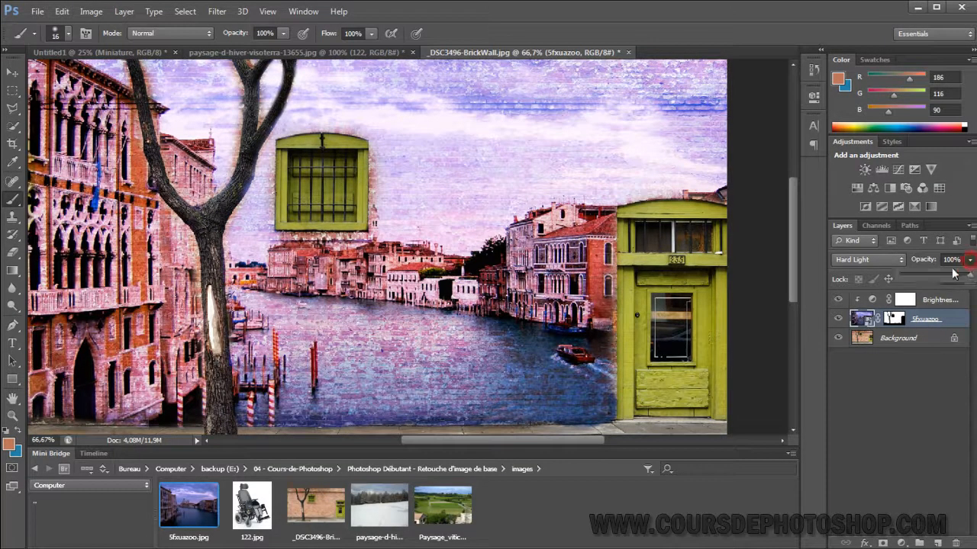
left_click_drag(971, 281, 944, 287)
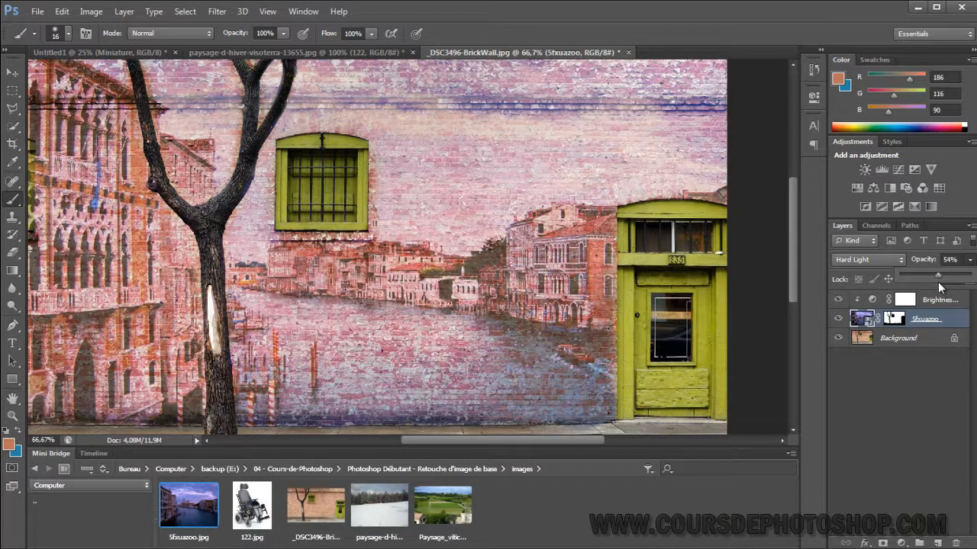
left_click(935, 390)
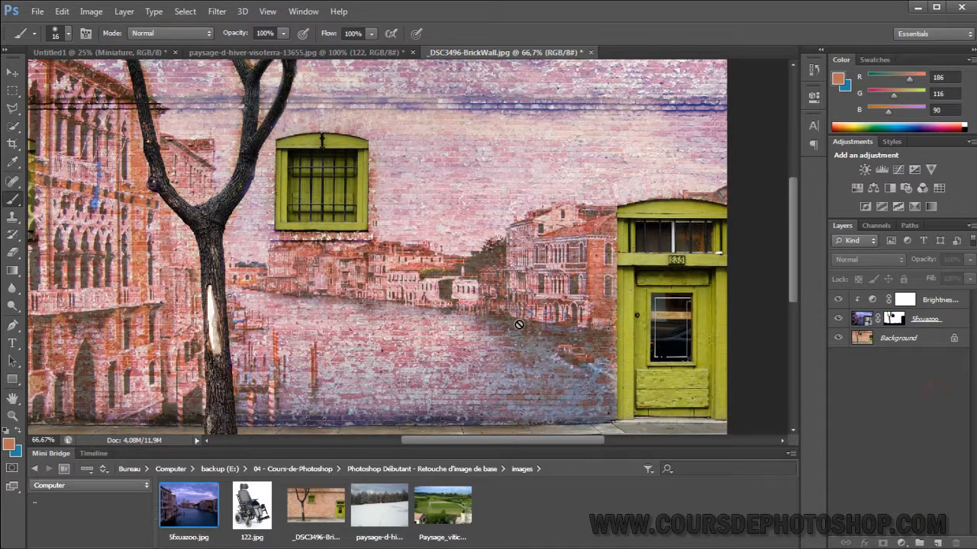
key("ctrl+minus")
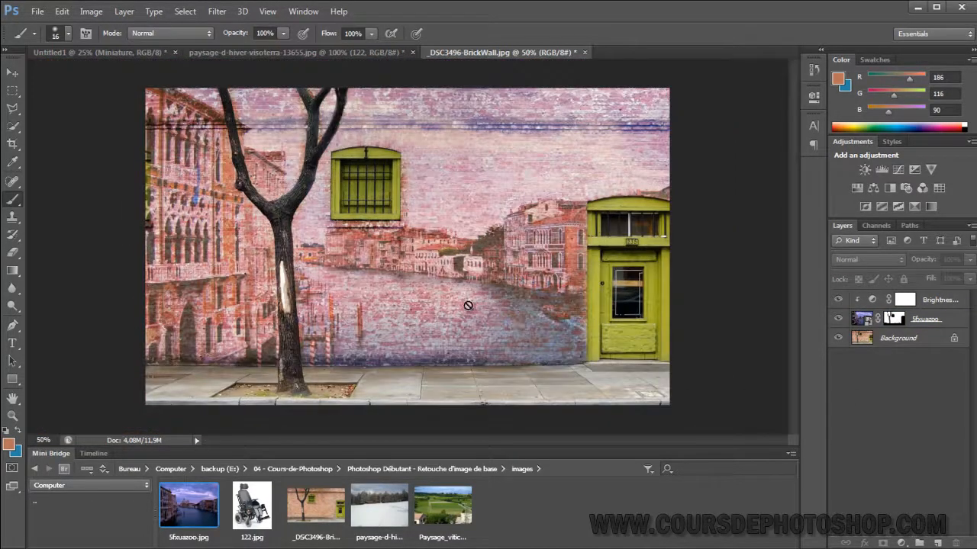
left_click(948, 320)
left_click(877, 260)
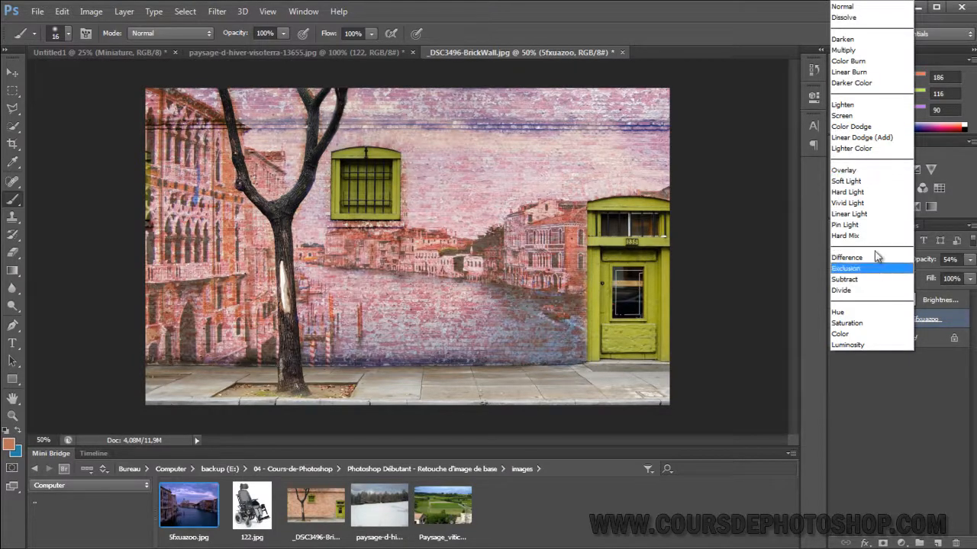
left_click(847, 192)
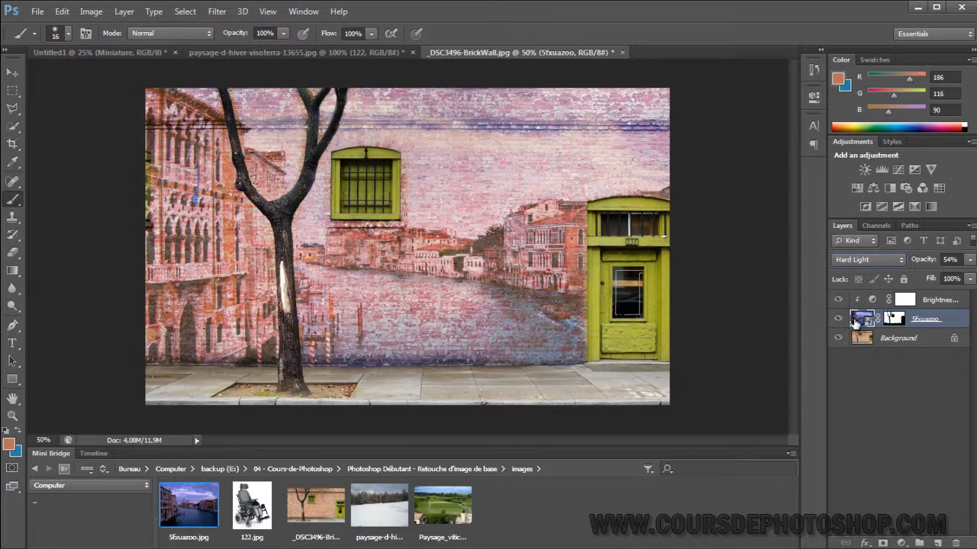
Step: Paint black on the layer mask over the green shutter at the wall's far left edge
left_click(894, 321)
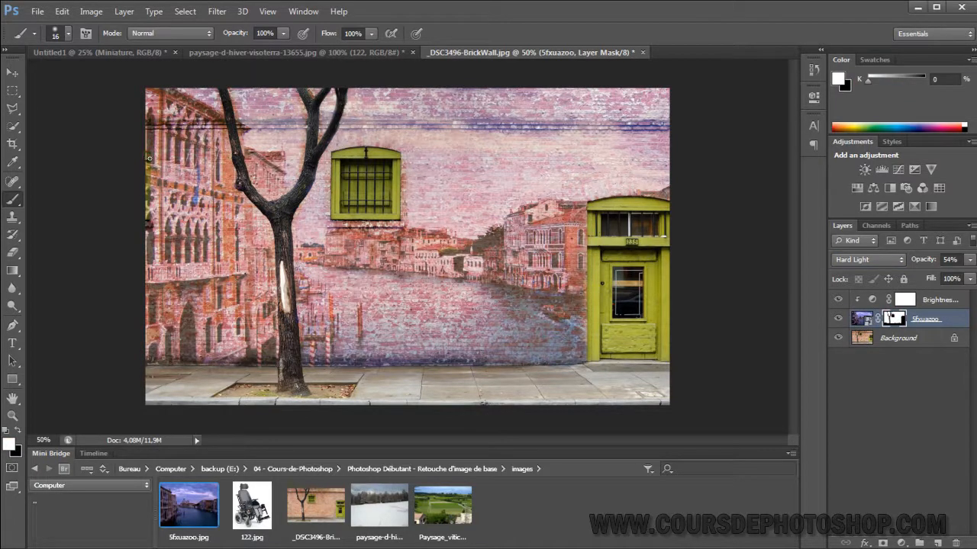
key("x")
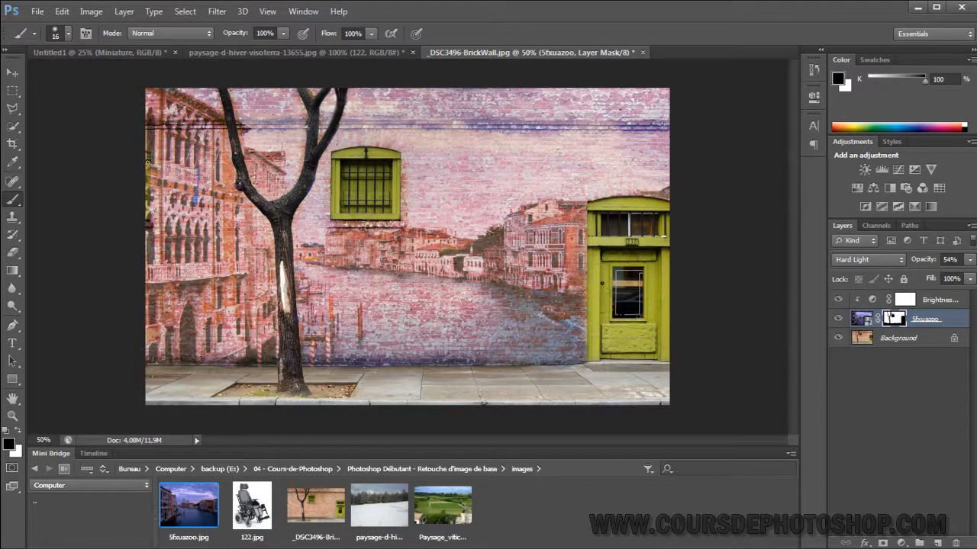
mouse_move(148, 183)
left_mouse_down()
mouse_move(148, 158)
mouse_move(148, 193)
mouse_move(153, 160)
left_mouse_up()
left_click(877, 259)
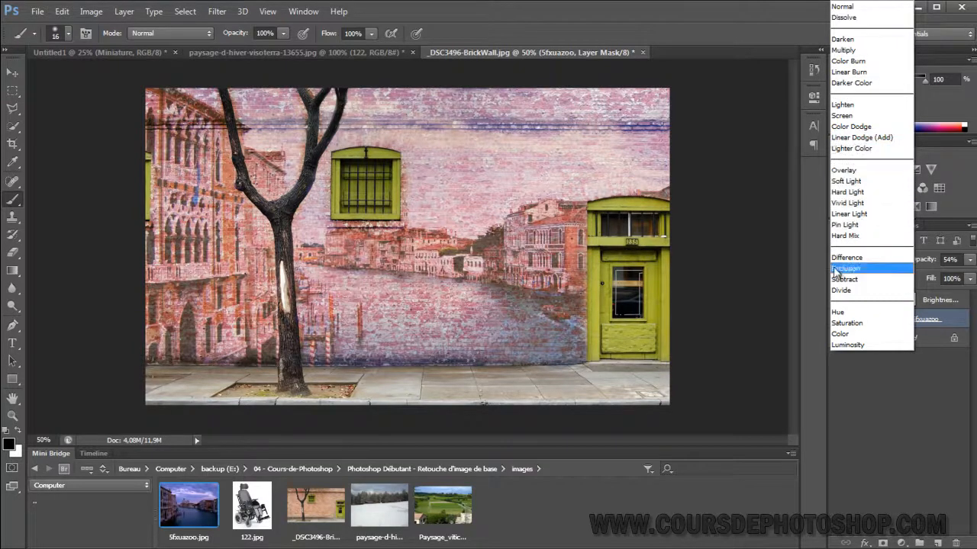
left_click(12, 71)
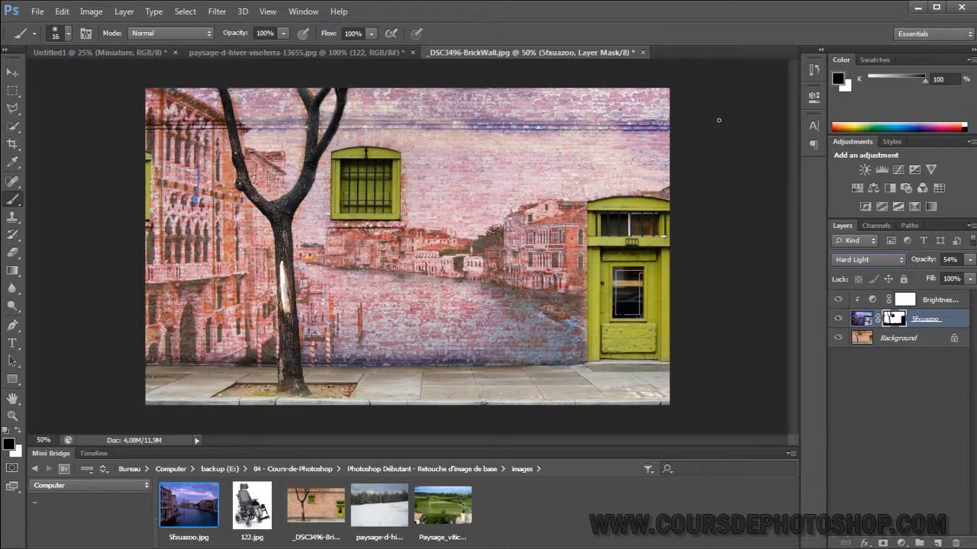
Step: Mask the Venice photo off the brick band above the cornice, painting black across the full width with a soft 74 px brush
right_click(212, 105)
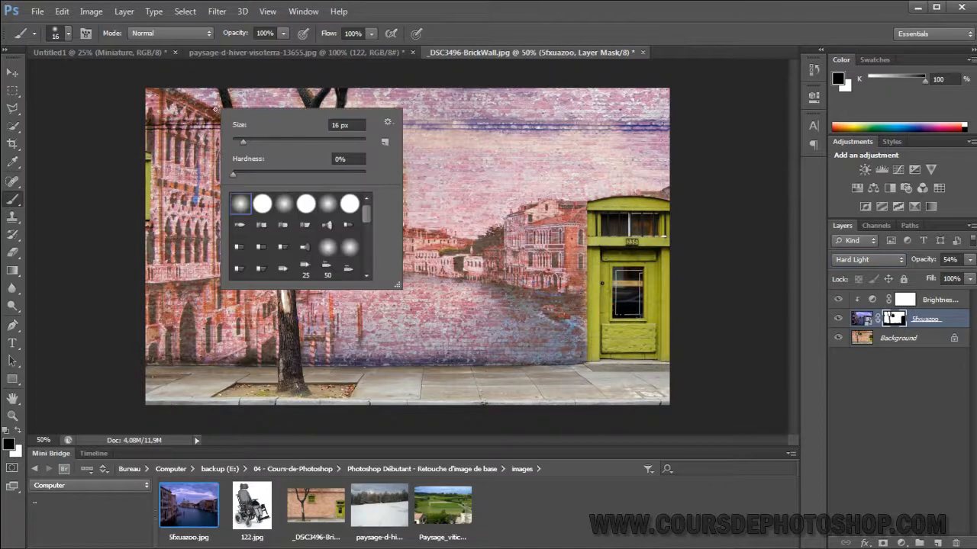
left_click(281, 140)
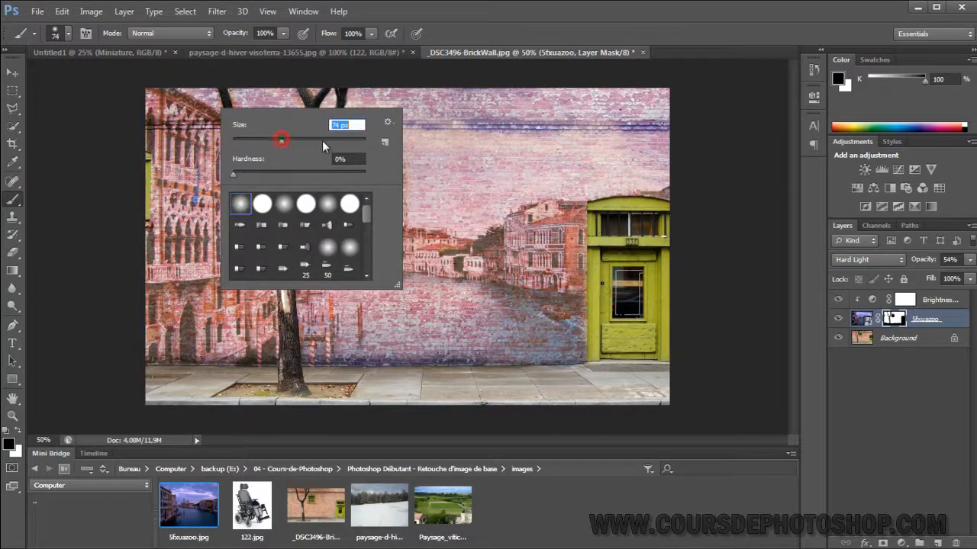
left_click(137, 87)
mouse_move(138, 88)
left_mouse_down()
mouse_move(232, 90)
mouse_move(138, 98)
mouse_move(215, 105)
mouse_move(137, 108)
mouse_move(169, 114)
mouse_move(472, 107)
mouse_move(145, 94)
mouse_move(531, 91)
mouse_move(463, 98)
mouse_move(645, 109)
mouse_move(135, 115)
mouse_move(169, 121)
mouse_move(680, 115)
left_mouse_up()
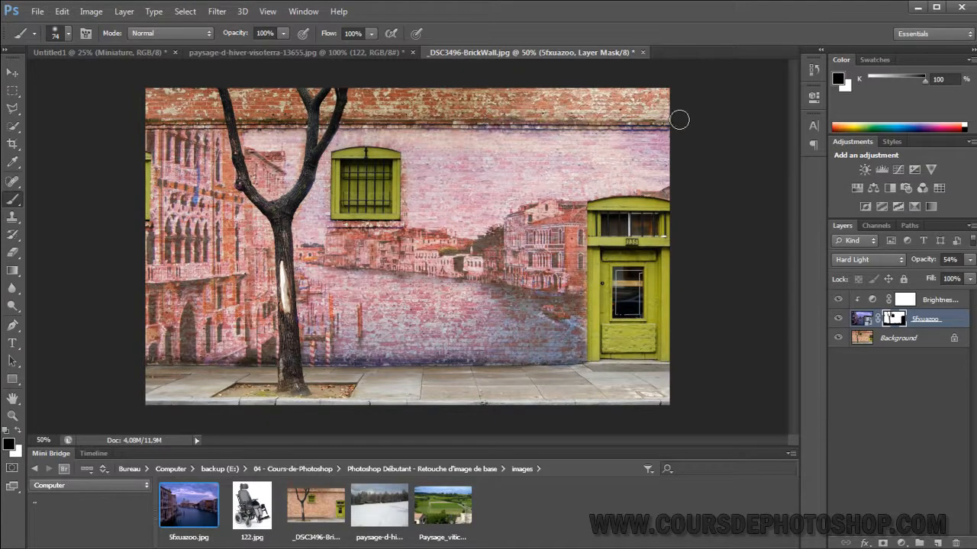